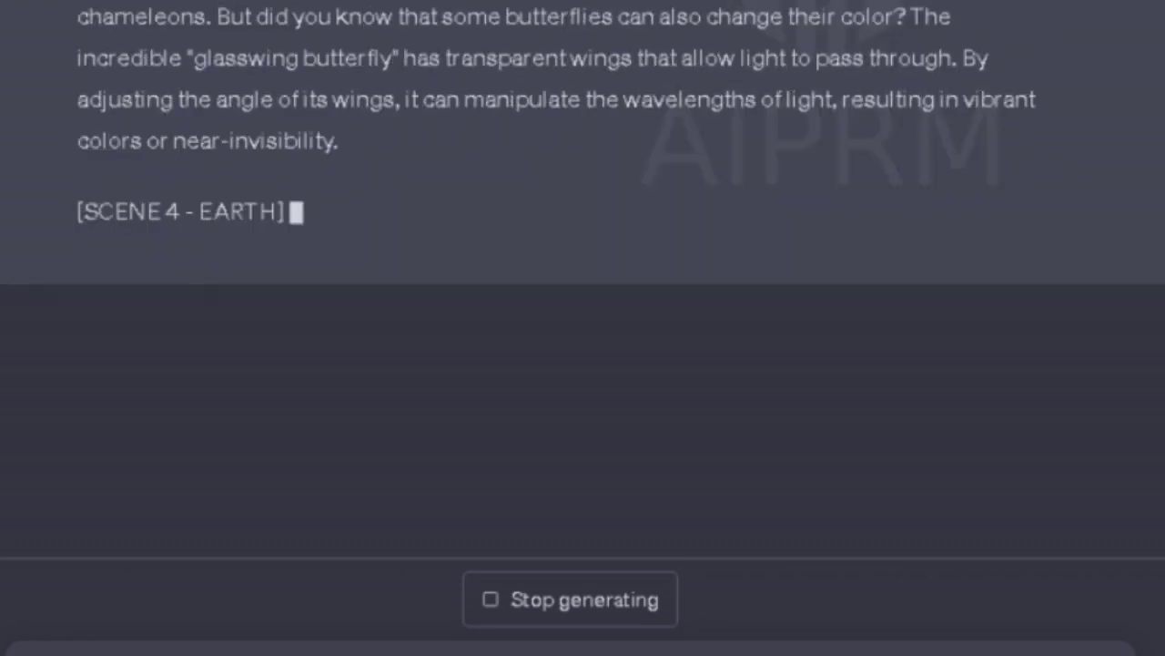
{"action": "scroll", "coordinate": [582, 364], "scroll_direction": "up", "scroll_amount": 10}
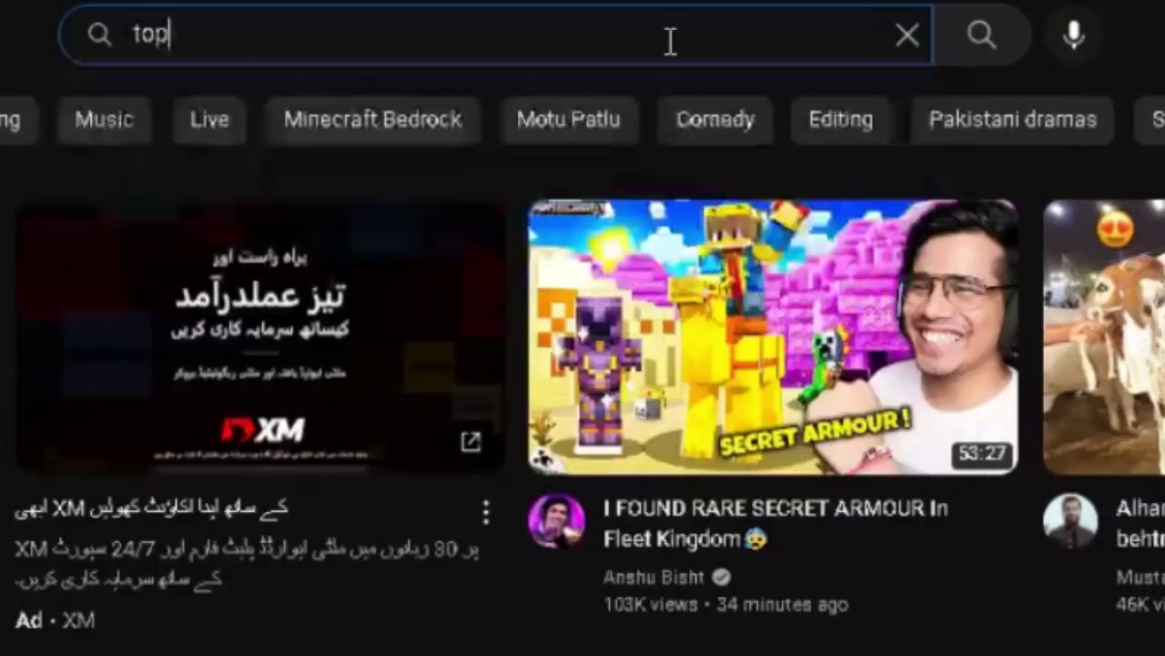
- Search YouTube for "top five countries" and browse the channels in the results
{"action": "type", "text": "five co"}
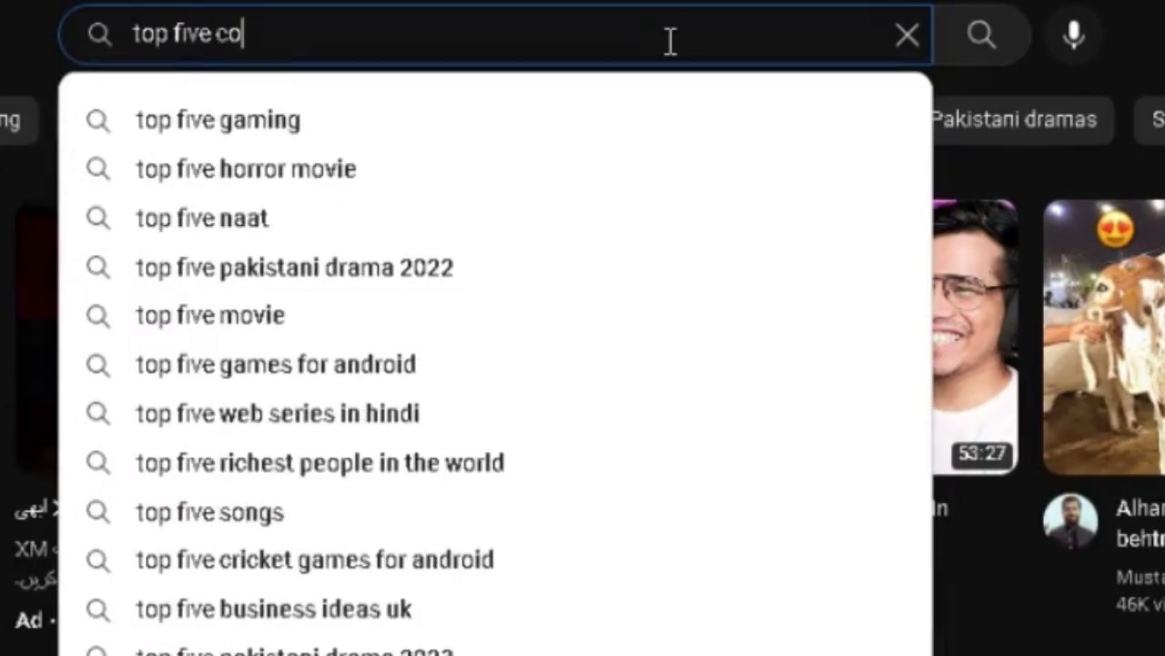
{"action": "type", "text": "untries"}
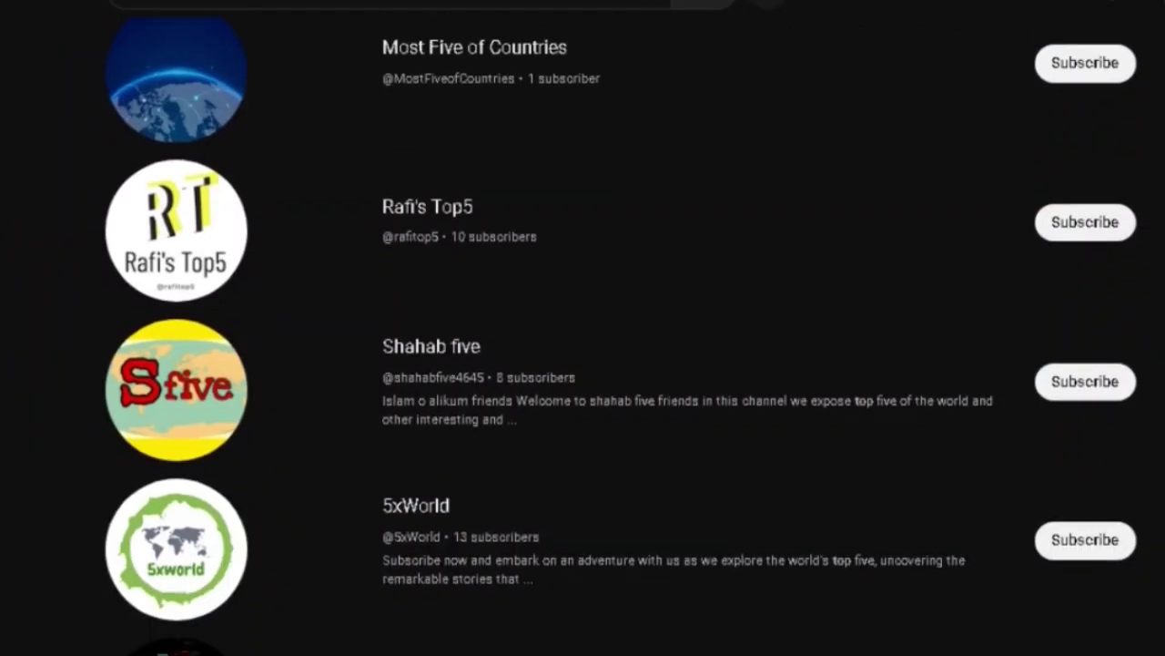
{"action": "scroll", "coordinate": [583, 328], "scroll_direction": "down", "scroll_amount": 5}
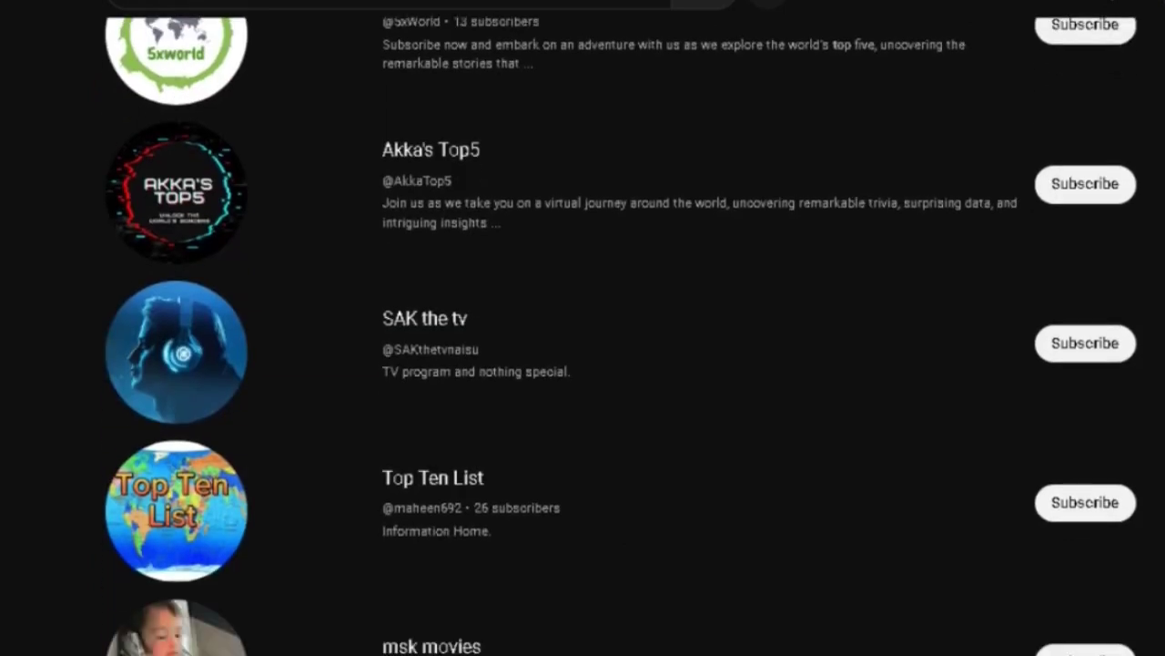
{"action": "scroll", "coordinate": [583, 328], "scroll_direction": "down", "scroll_amount": 9}
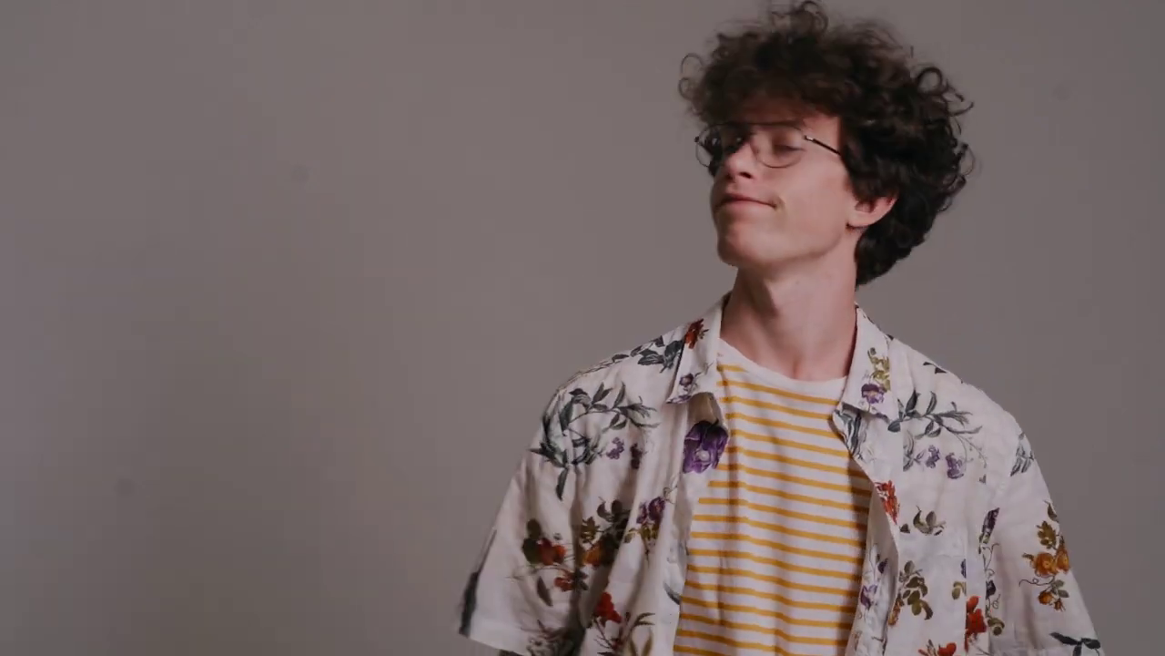
- Search Google for "google bard" and read through Bard's list of YouTube videos on the top 5 countries with their populations
{"action": "type", "text": "d"}
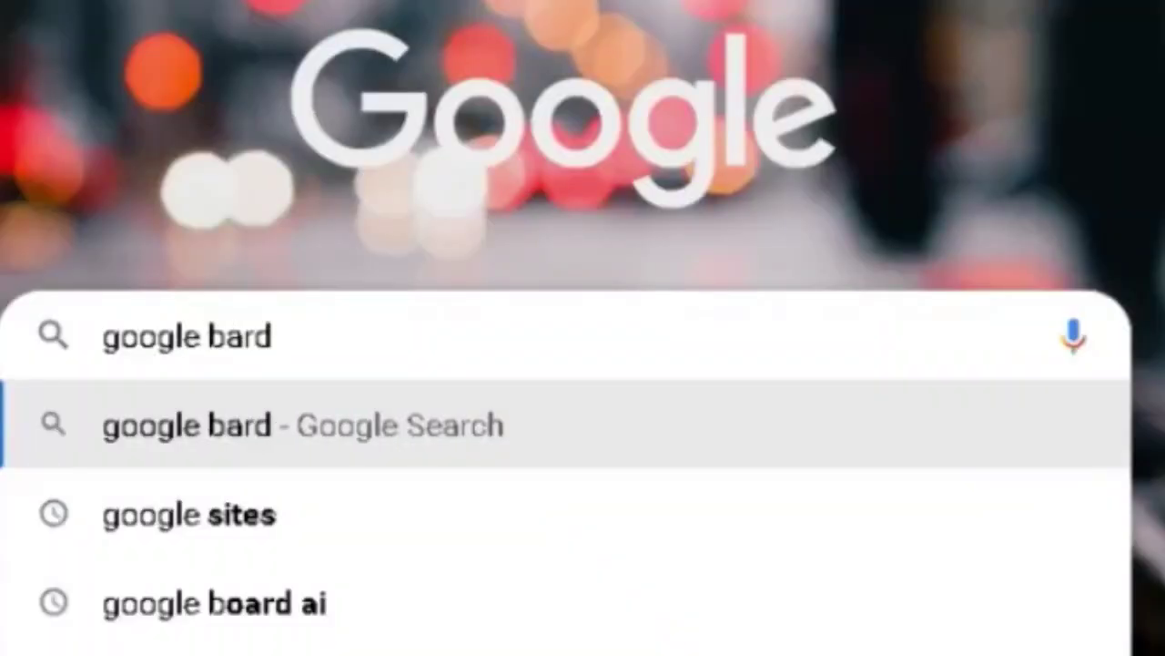
{"action": "key", "text": "Return"}
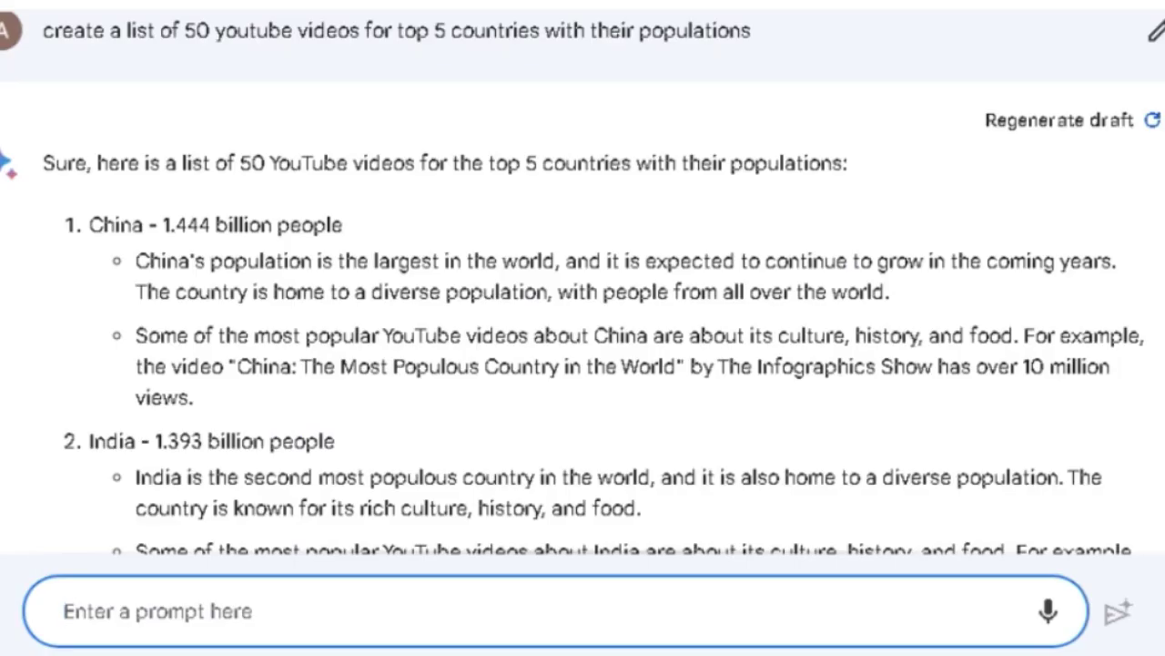
{"action": "scroll", "coordinate": [583, 283], "scroll_direction": "down", "scroll_amount": 3}
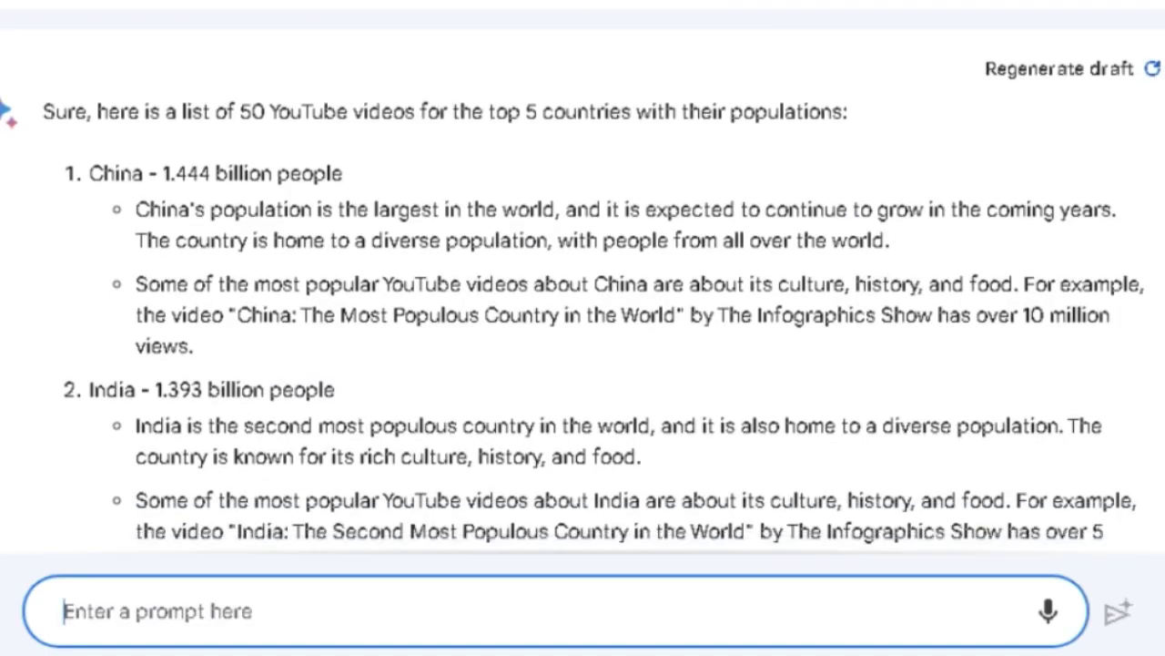
{"action": "scroll", "coordinate": [583, 283], "scroll_direction": "down", "scroll_amount": 3}
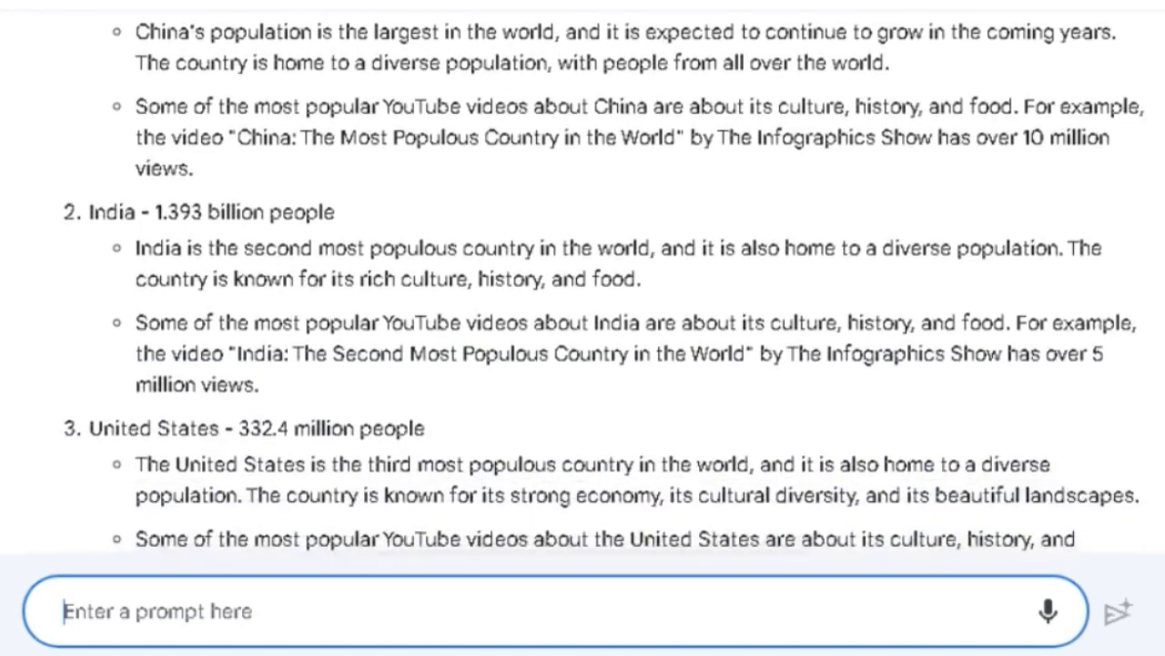
{"action": "scroll", "coordinate": [583, 282], "scroll_direction": "down", "scroll_amount": 4}
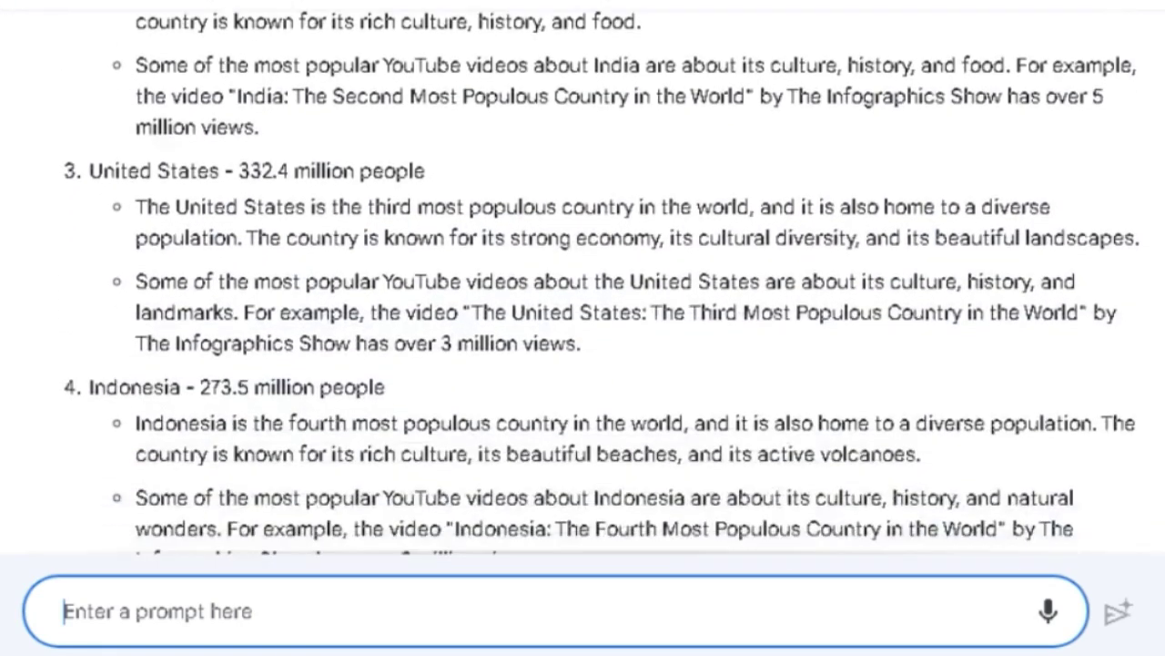
{"action": "scroll", "coordinate": [582, 282], "scroll_direction": "down", "scroll_amount": 3}
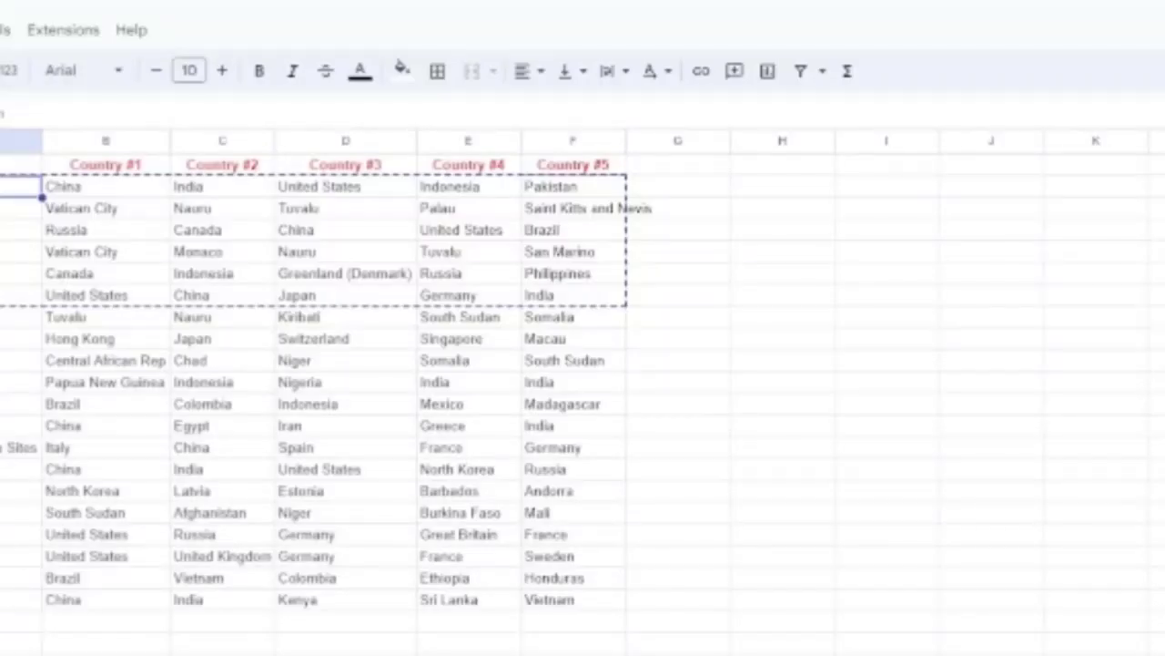
- Paste the copied rows of the country spreadsheet into Bard's prompt and add two line breaks after them
{"action": "left_click", "coordinate": [572, 534]}
{"action": "left_click", "coordinate": [19, 186]}
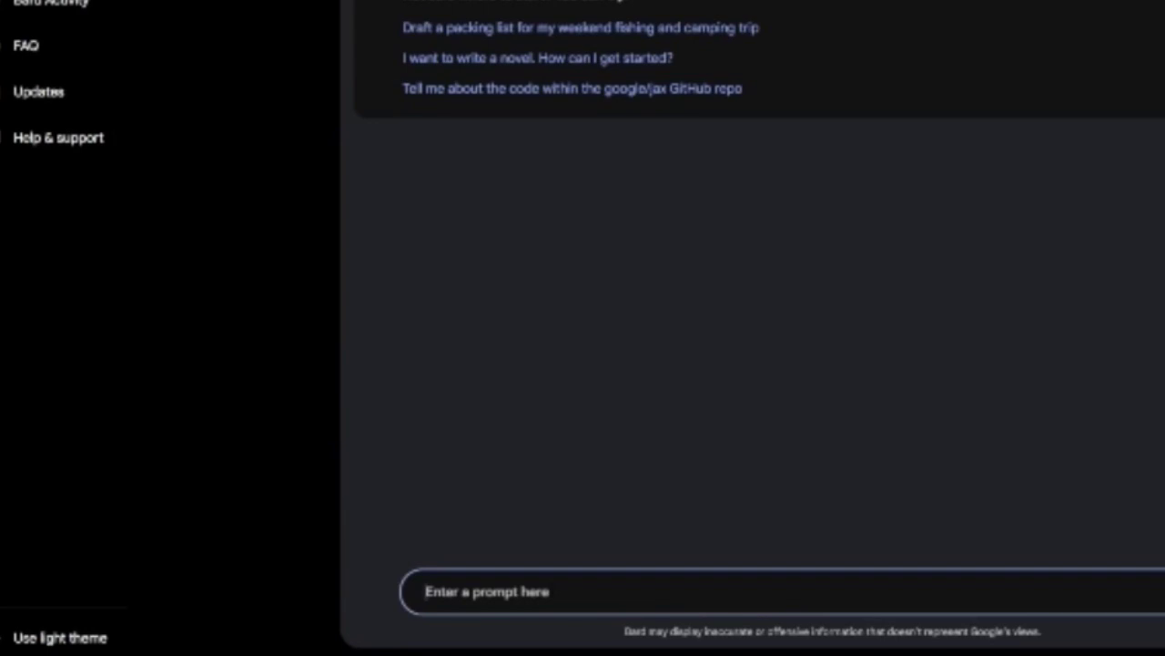
{"action": "key", "text": "ctrl+v"}
{"action": "key", "text": "shift+Return"}
{"action": "key", "text": "shift+Return"}
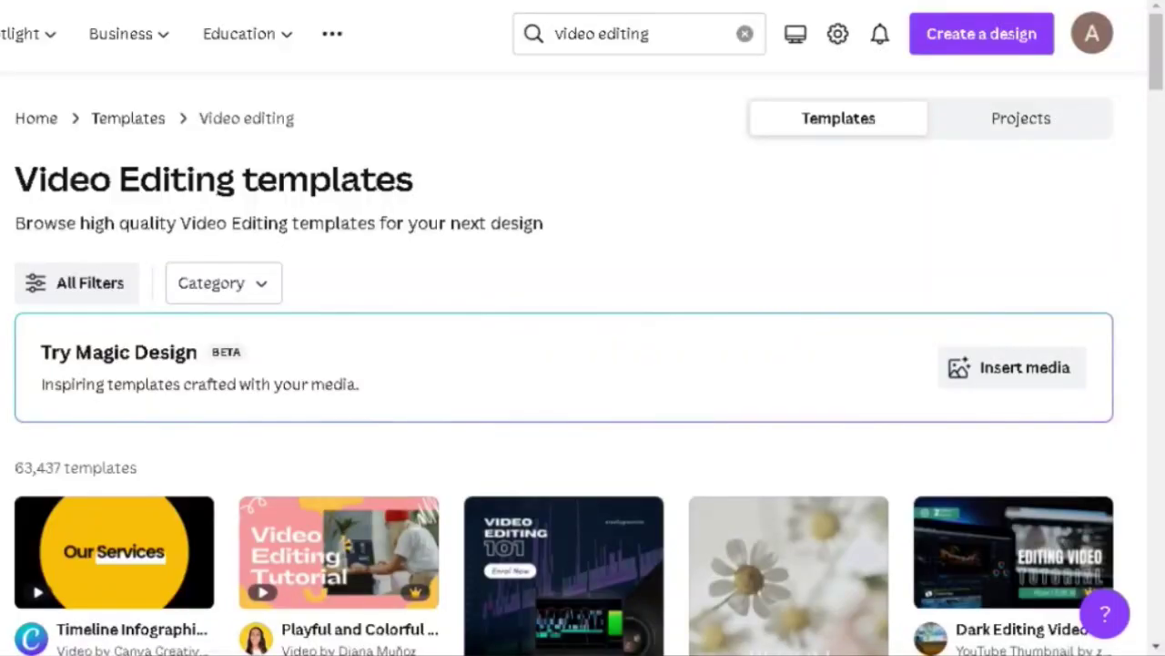
- Switch to Canva, create a blank Video design and choose the Bulk create app
{"action": "left_click", "coordinate": [988, 41]}
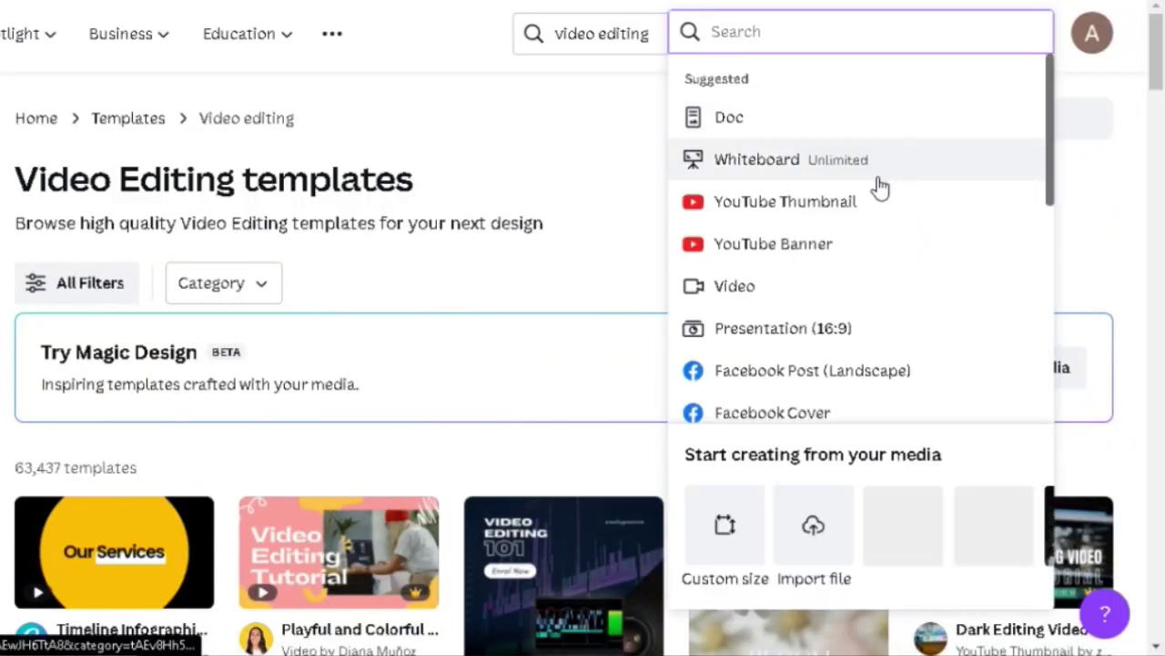
{"action": "left_click", "coordinate": [874, 277]}
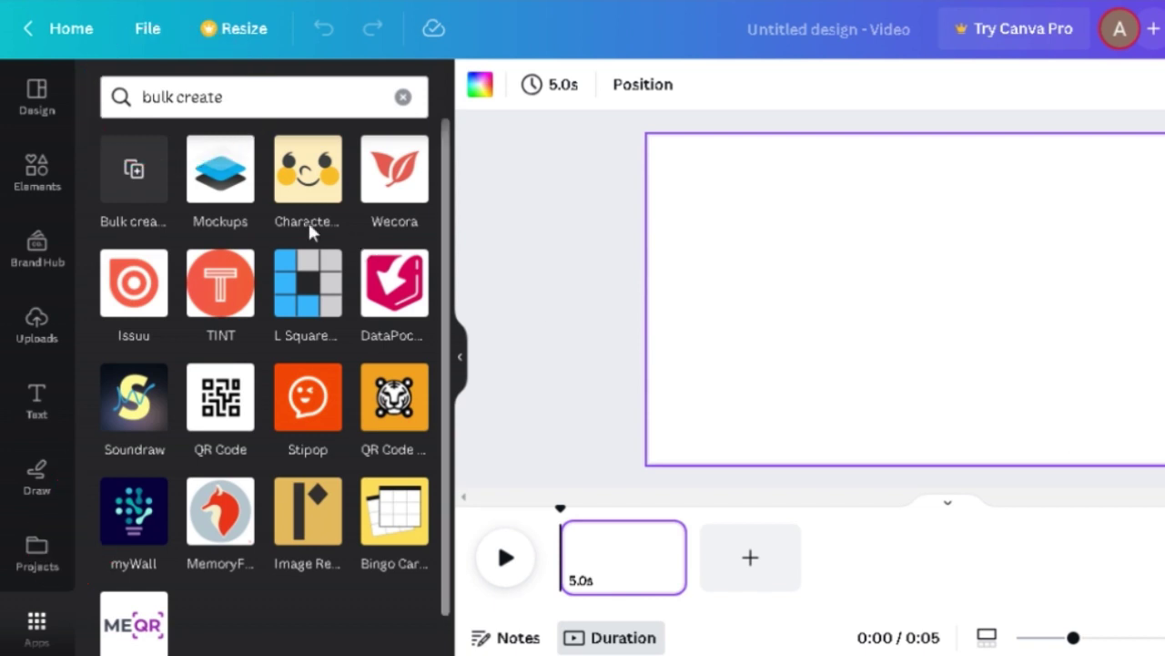
{"action": "left_click", "coordinate": [136, 173]}
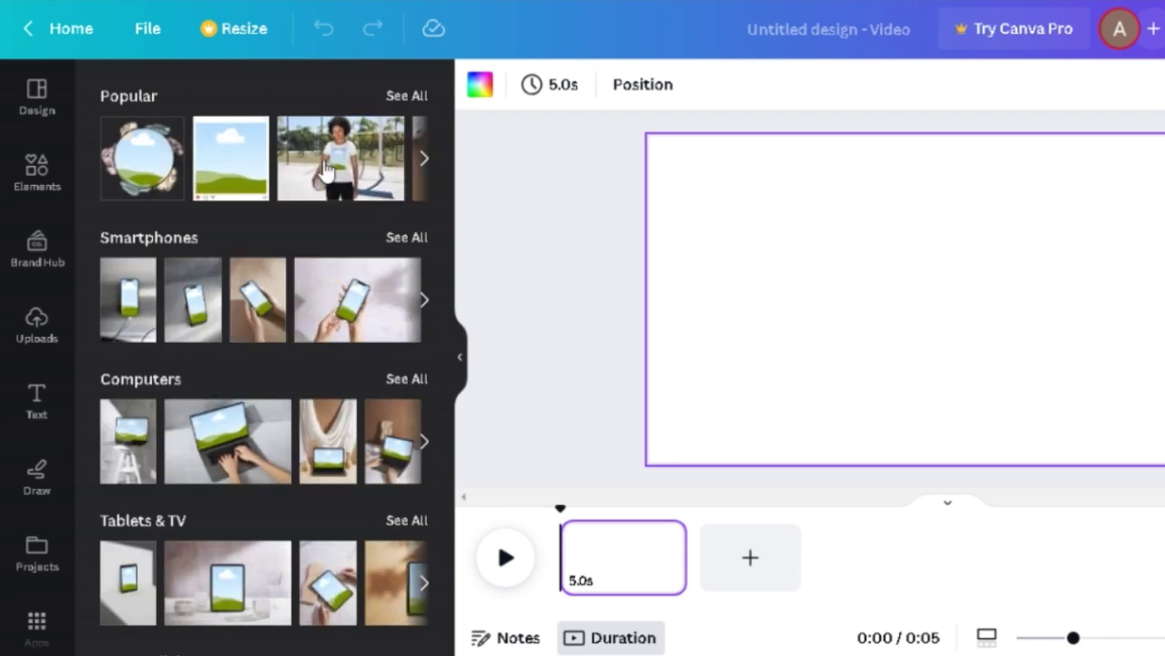
- Start the free Canva Pro trial on the Monthly plan, with credit or debit card as the payment method
{"action": "left_click", "coordinate": [418, 186]}
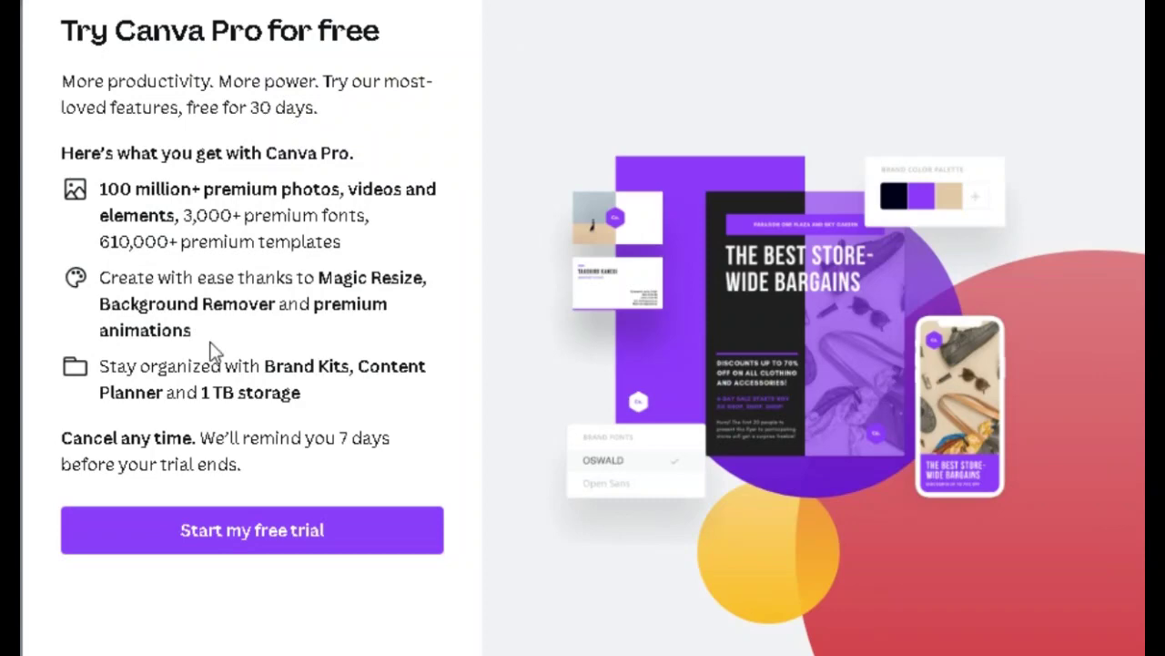
{"action": "left_click", "coordinate": [333, 533]}
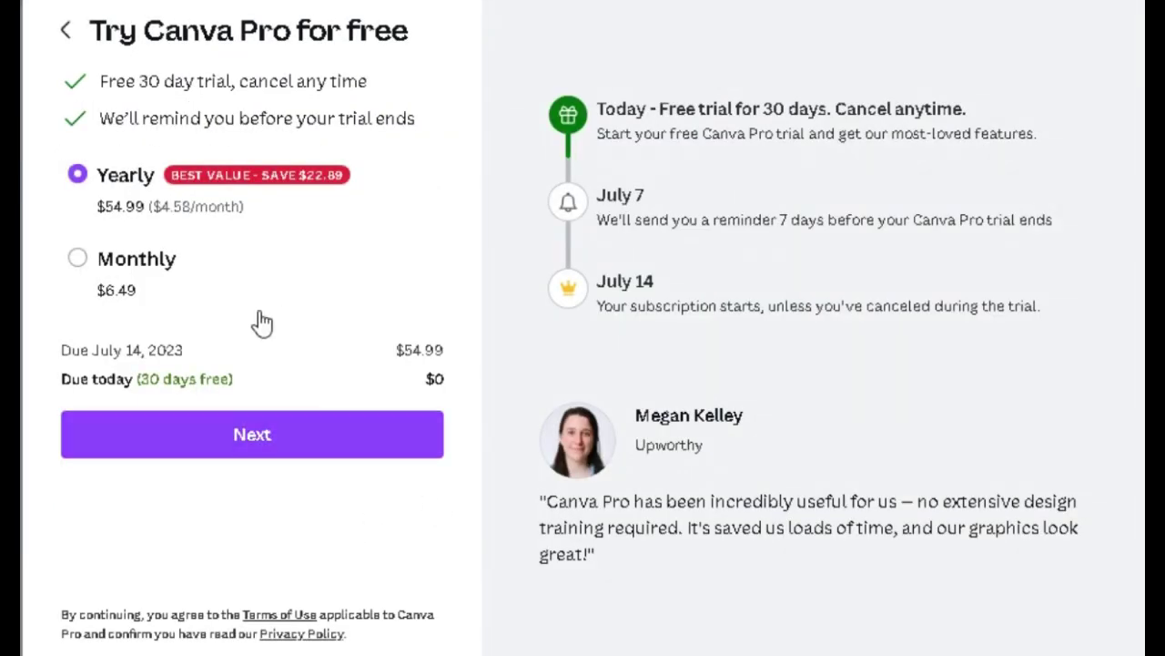
{"action": "left_click", "coordinate": [121, 269]}
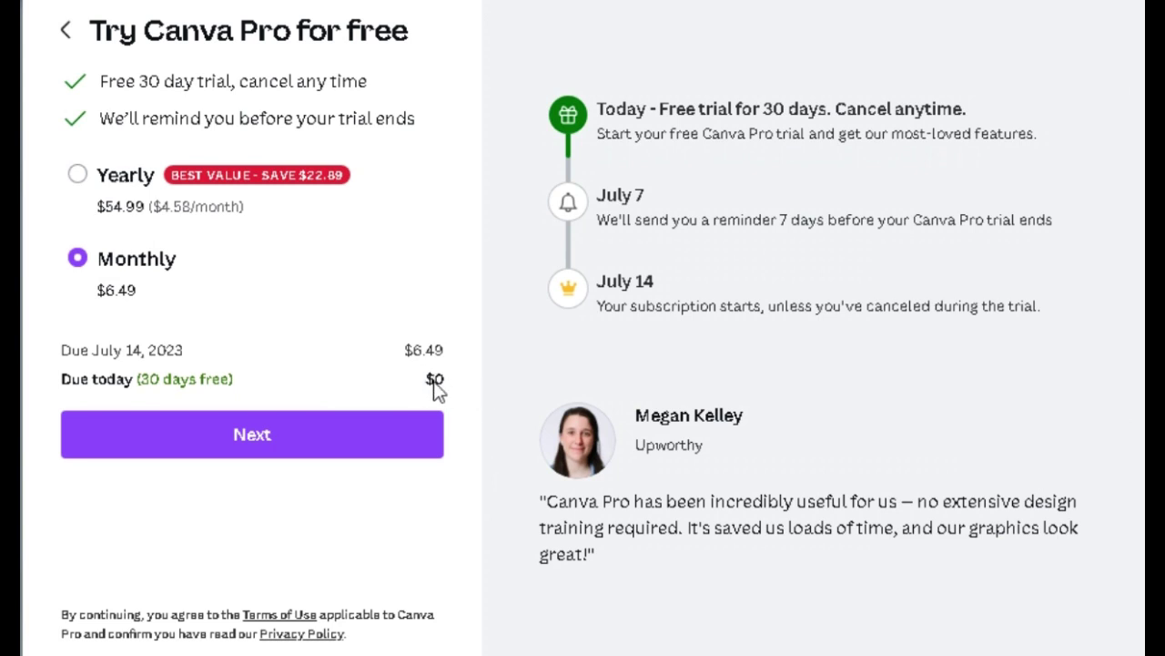
{"action": "left_click", "coordinate": [100, 280]}
{"action": "left_click", "coordinate": [256, 446]}
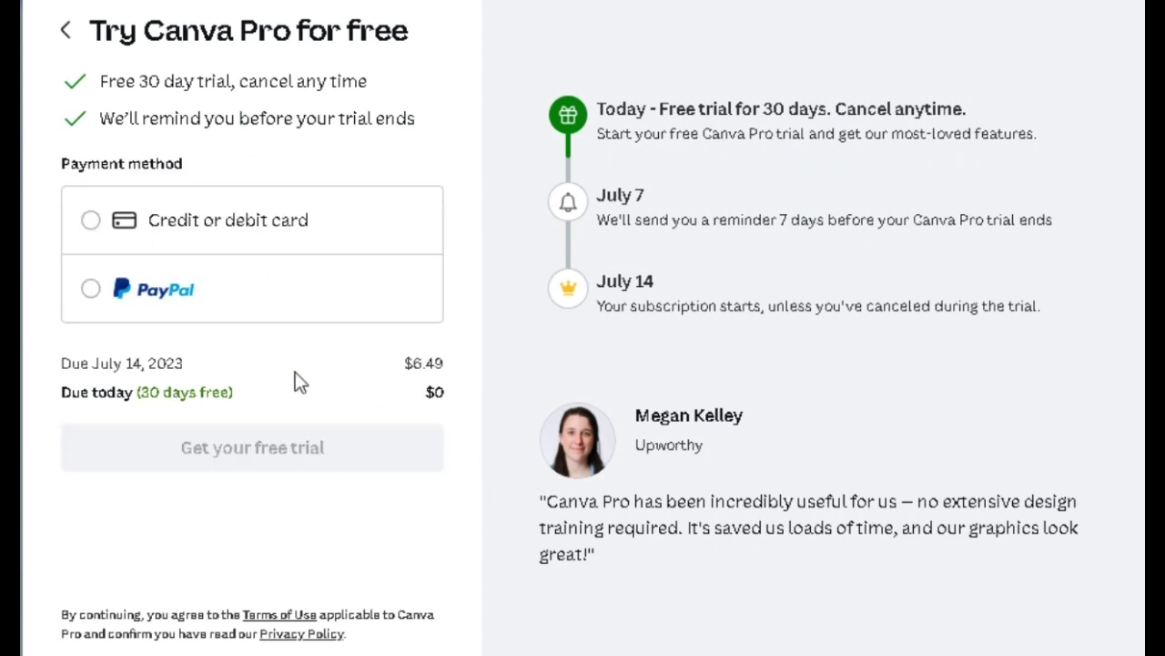
{"action": "left_click", "coordinate": [92, 235]}
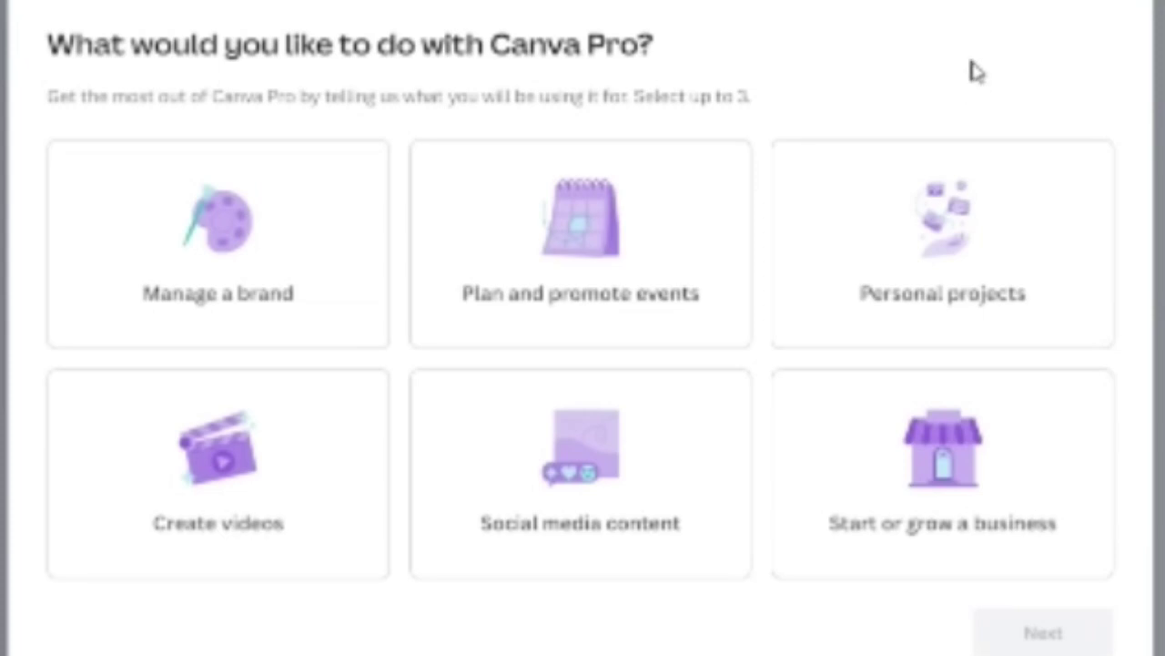
- Choose "Create videos" as the purpose for Canva Pro and finish the welcome dialogs
{"action": "left_click", "coordinate": [218, 473]}
{"action": "left_click", "coordinate": [1043, 634]}
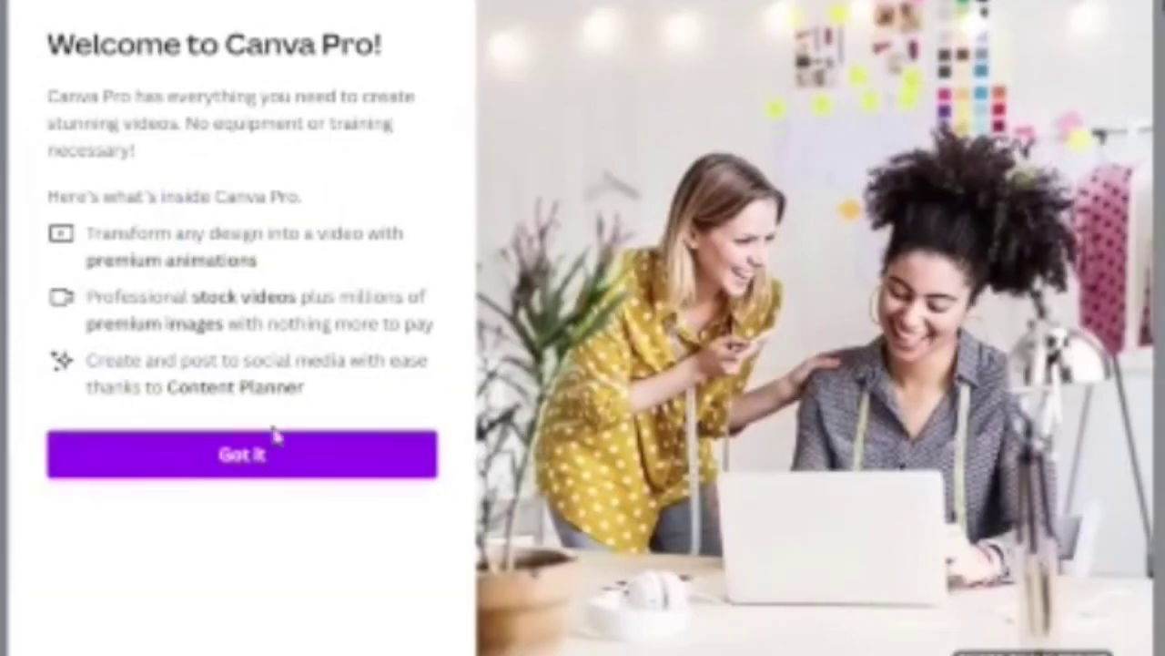
{"action": "left_click", "coordinate": [274, 435]}
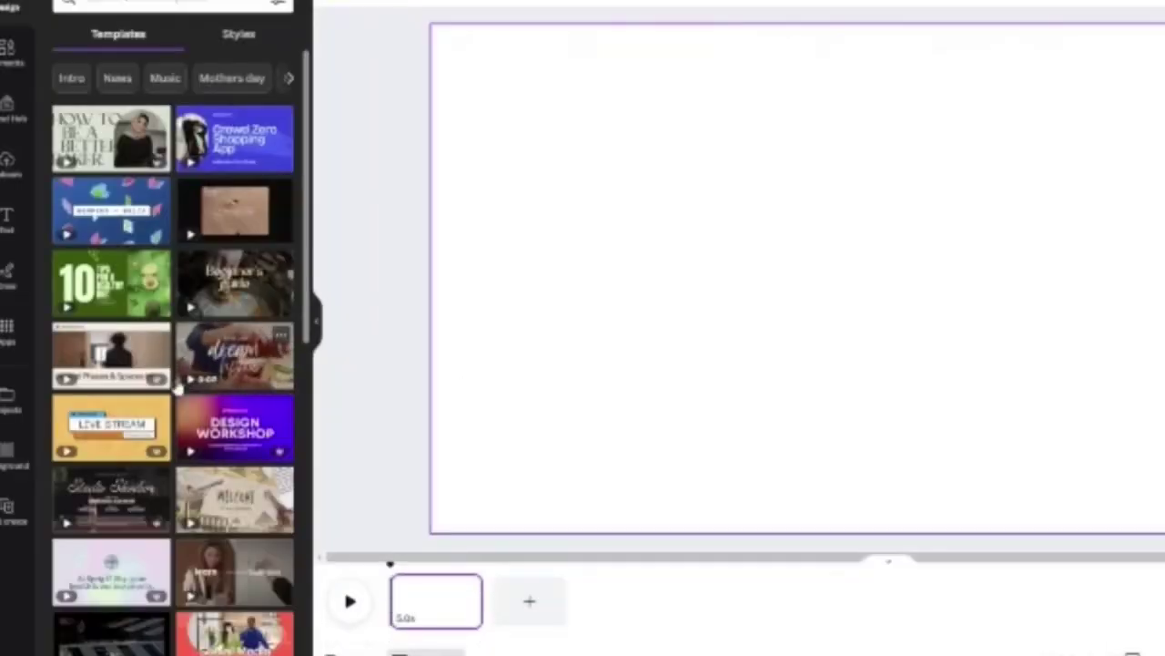
- Upload the CSV file "YT Country Top 5's - Sheet1" from Downloads as the Bulk create data
{"action": "left_click", "coordinate": [9, 510]}
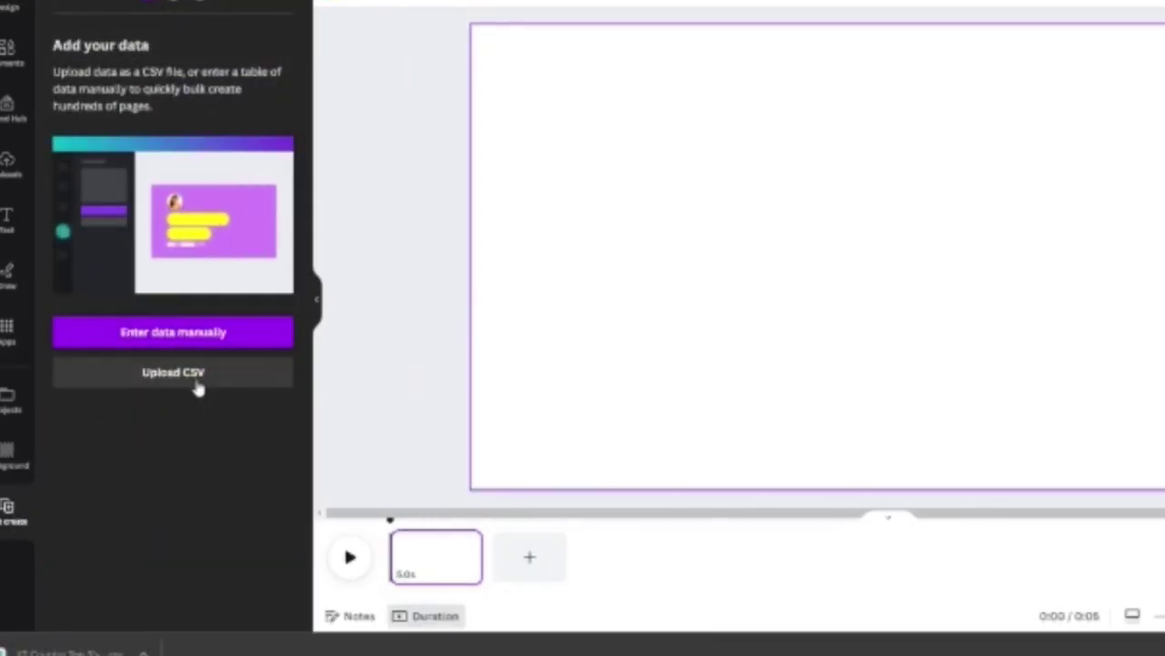
{"action": "left_click", "coordinate": [195, 381]}
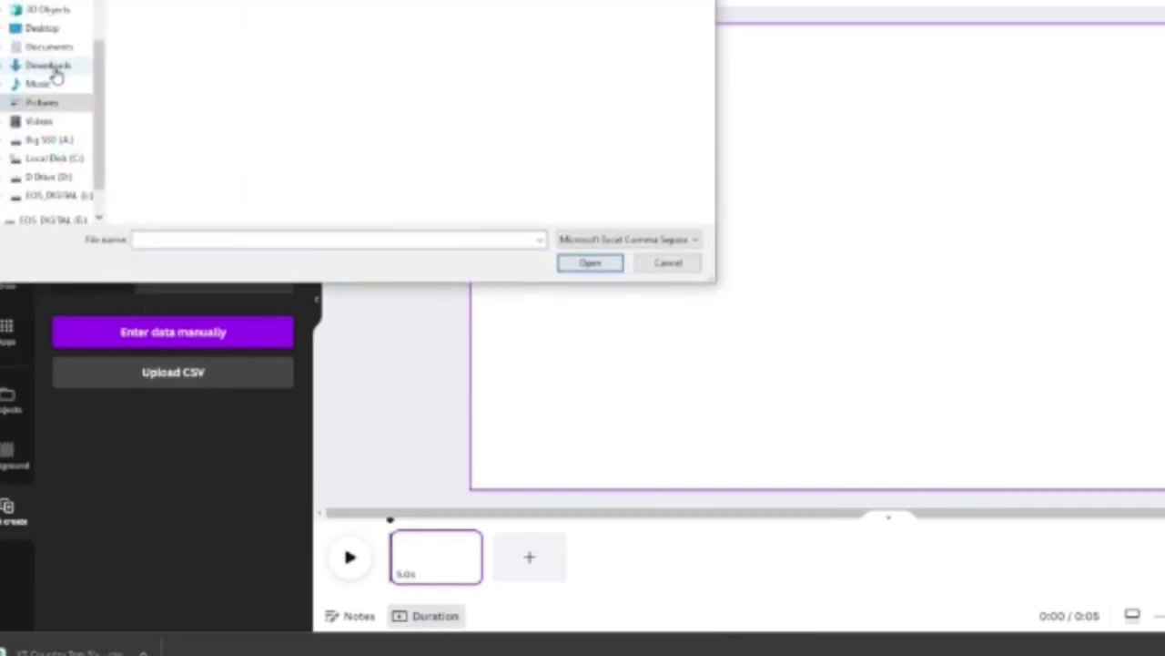
{"action": "left_click", "coordinate": [56, 71]}
{"action": "left_click", "coordinate": [160, 31]}
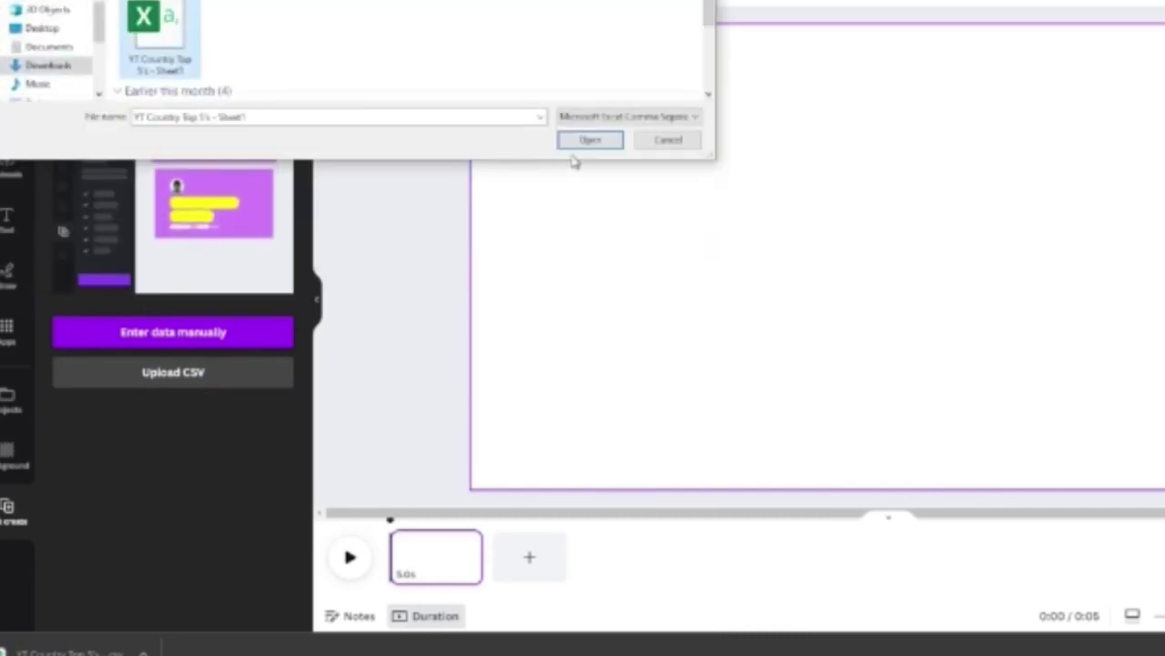
{"action": "left_click", "coordinate": [576, 140]}
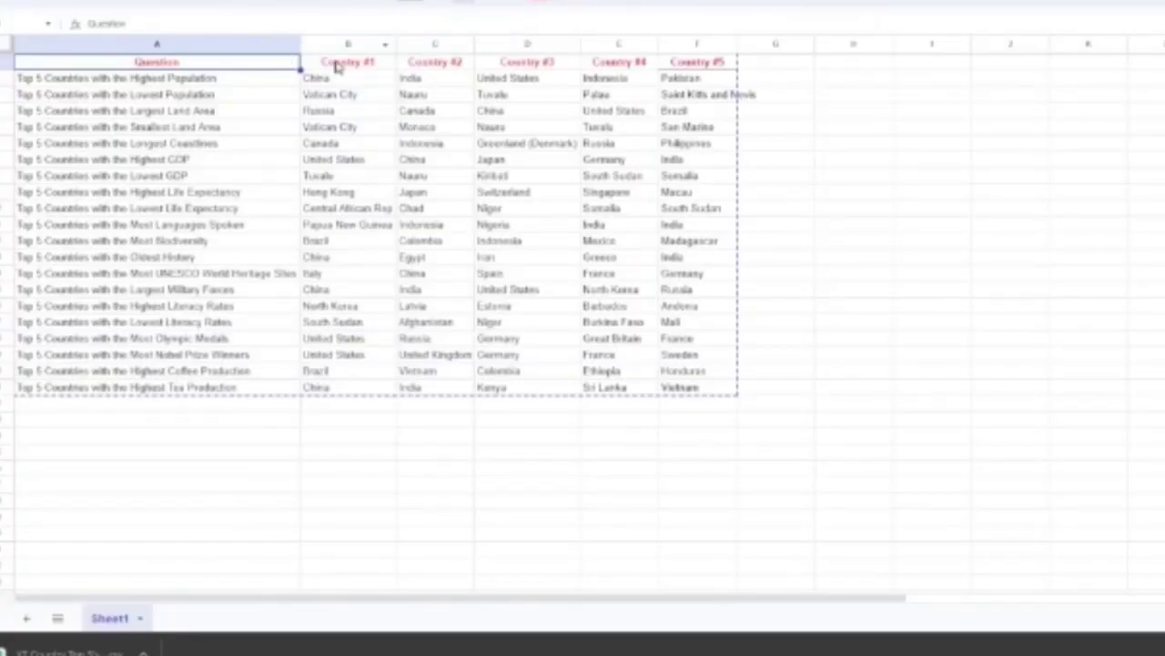
- Check the header cells from Country #1 to Country #5 in the country spreadsheet
{"action": "left_click", "coordinate": [342, 64]}
{"action": "left_click", "coordinate": [464, 62]}
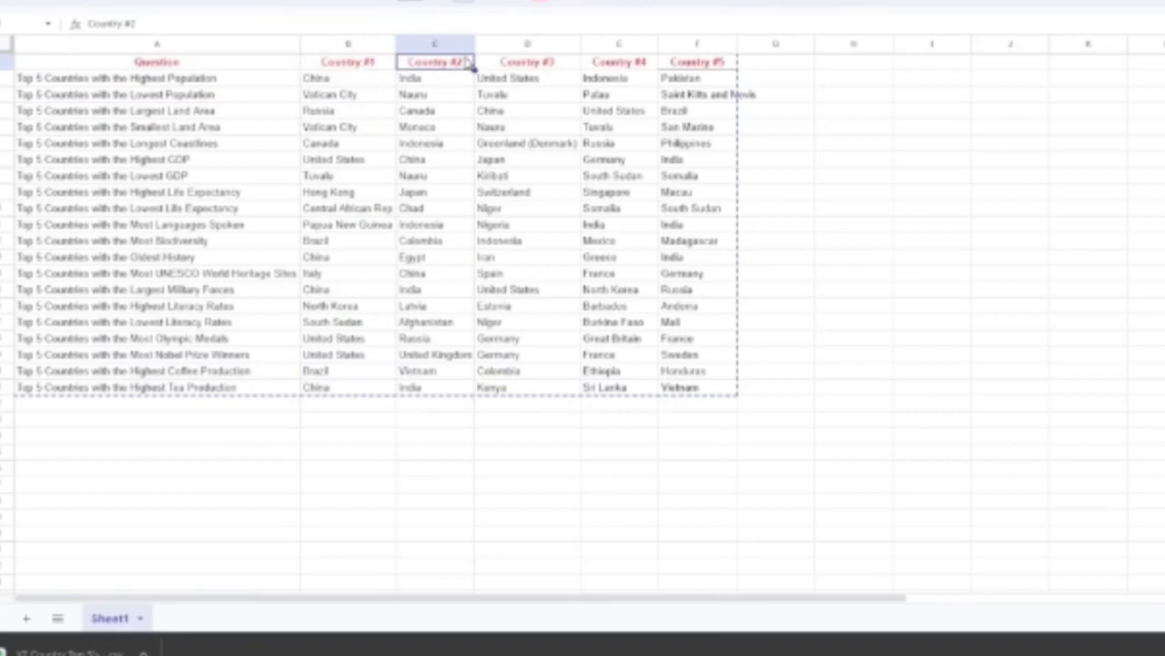
{"action": "left_click", "coordinate": [510, 64]}
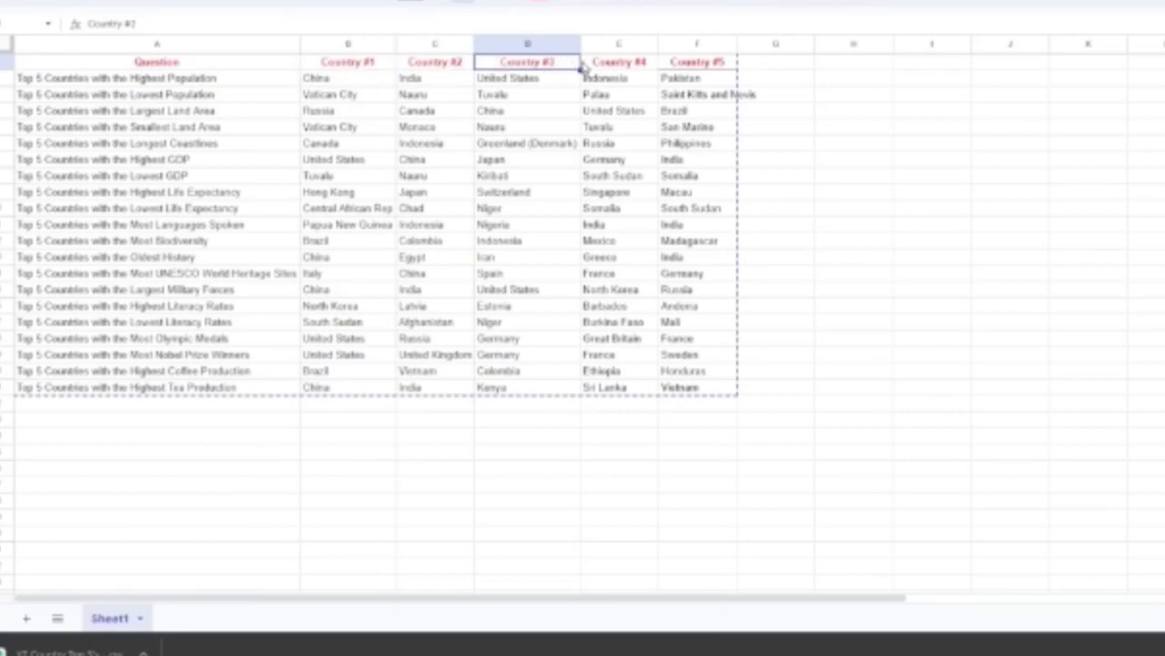
{"action": "left_click", "coordinate": [699, 66]}
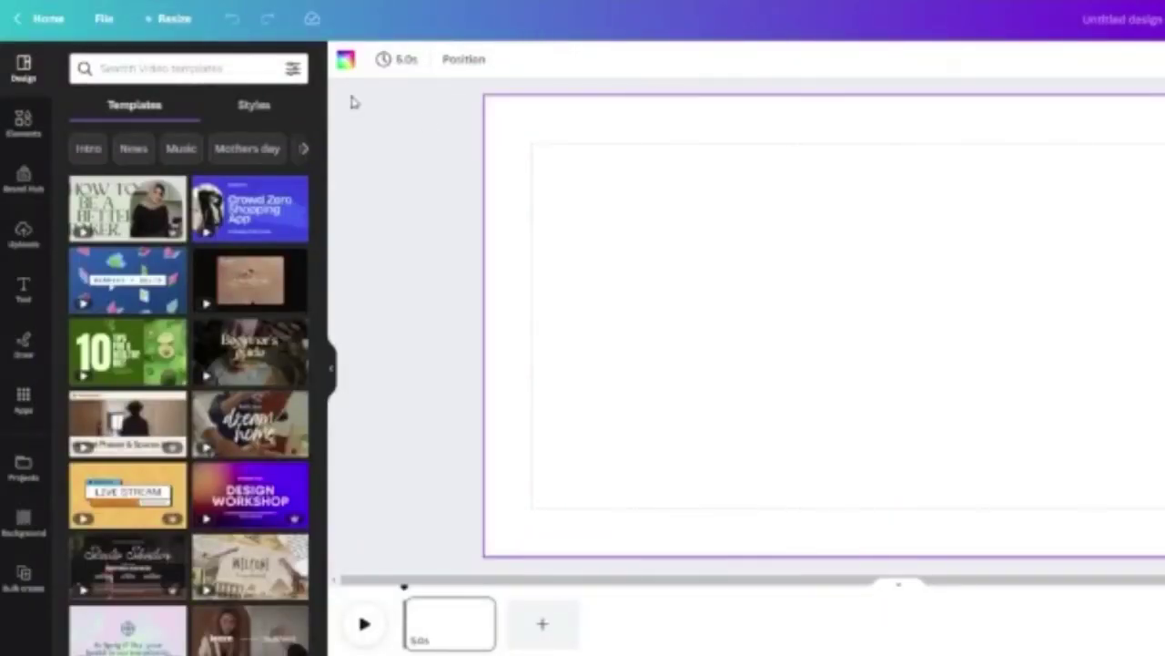
- Resize the video design to a custom size of 1080 px wide by 1920 px high and select its page
{"action": "left_click", "coordinate": [173, 19]}
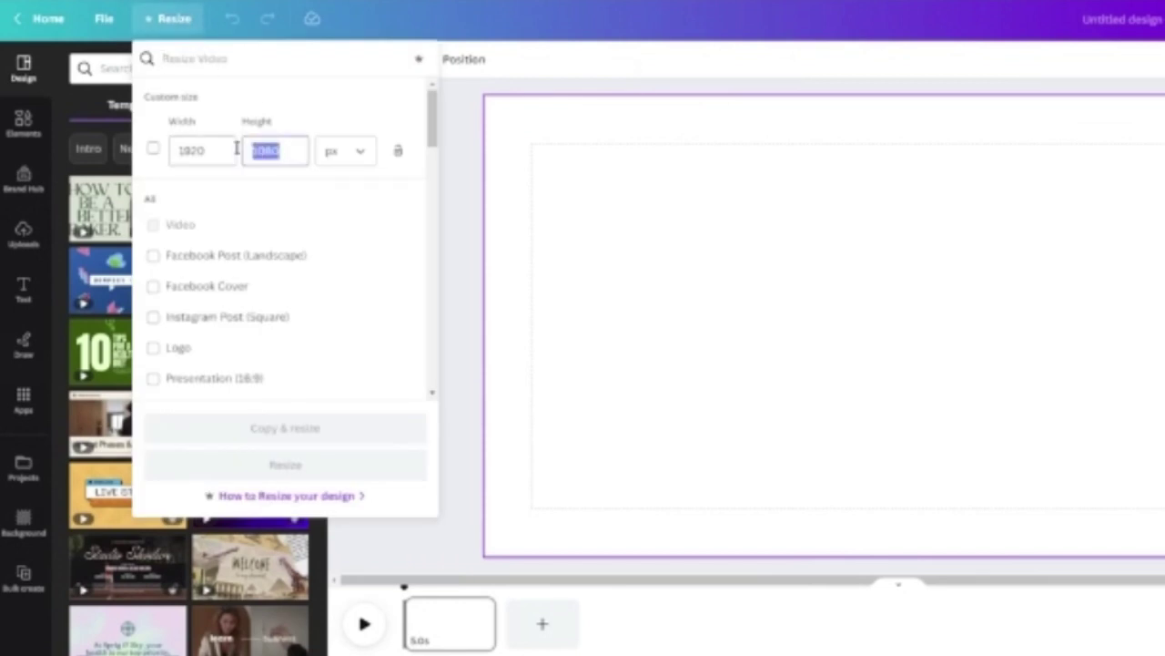
{"action": "type", "text": "1920"}
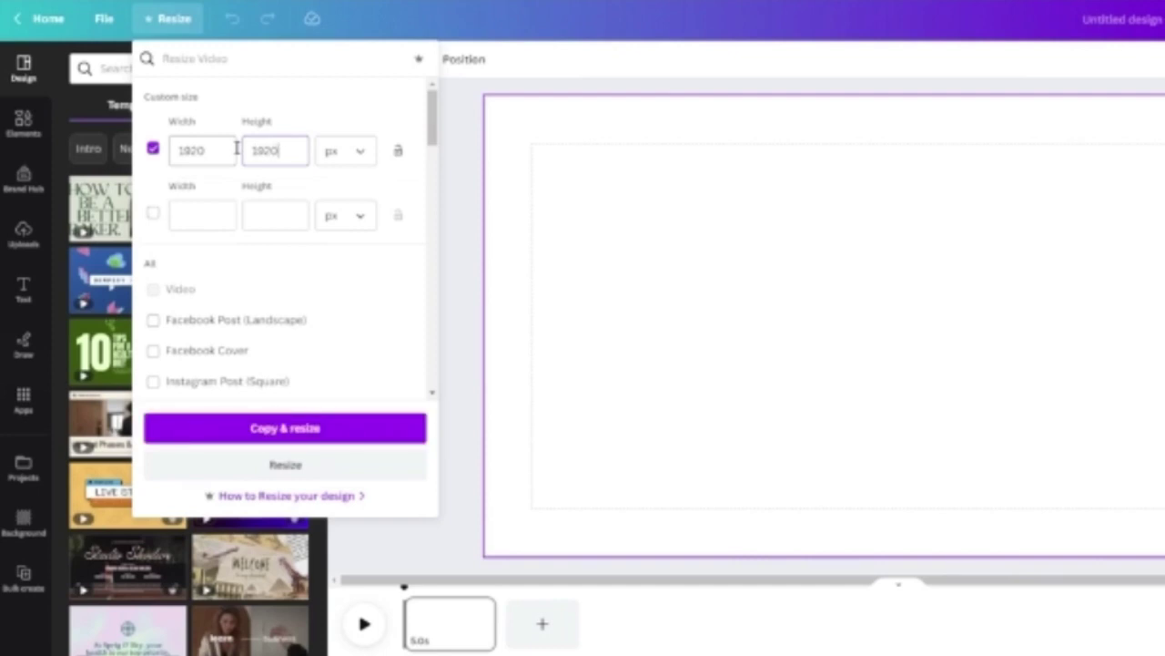
{"action": "type", "text": "10"}
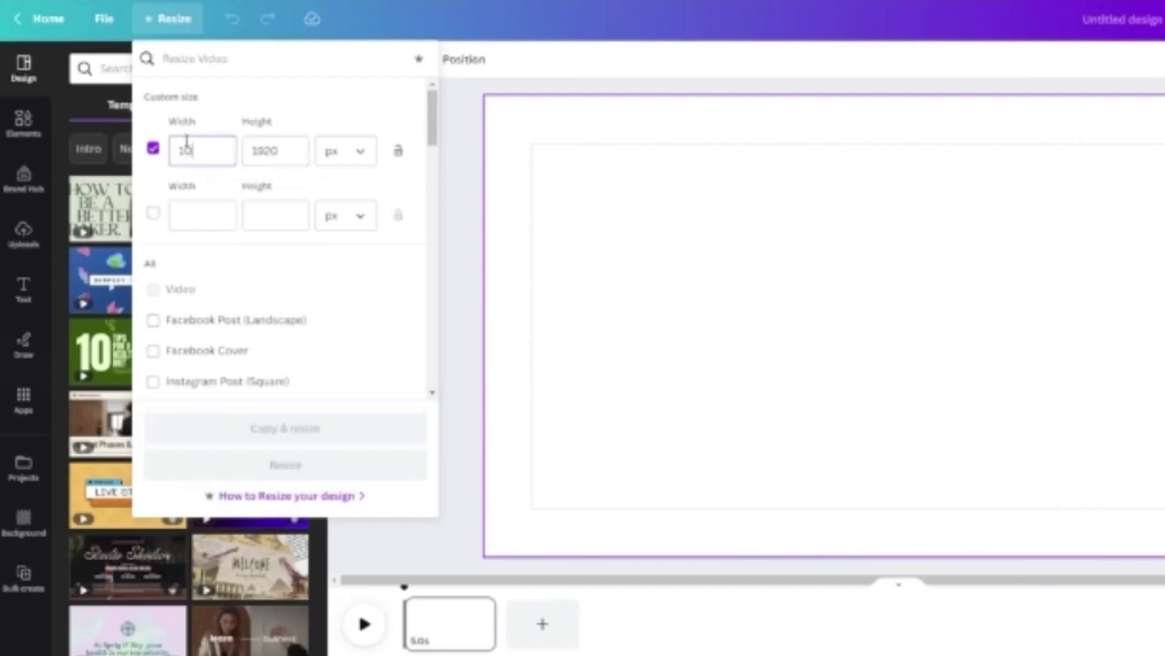
{"action": "type", "text": "80"}
{"action": "left_click", "coordinate": [315, 468]}
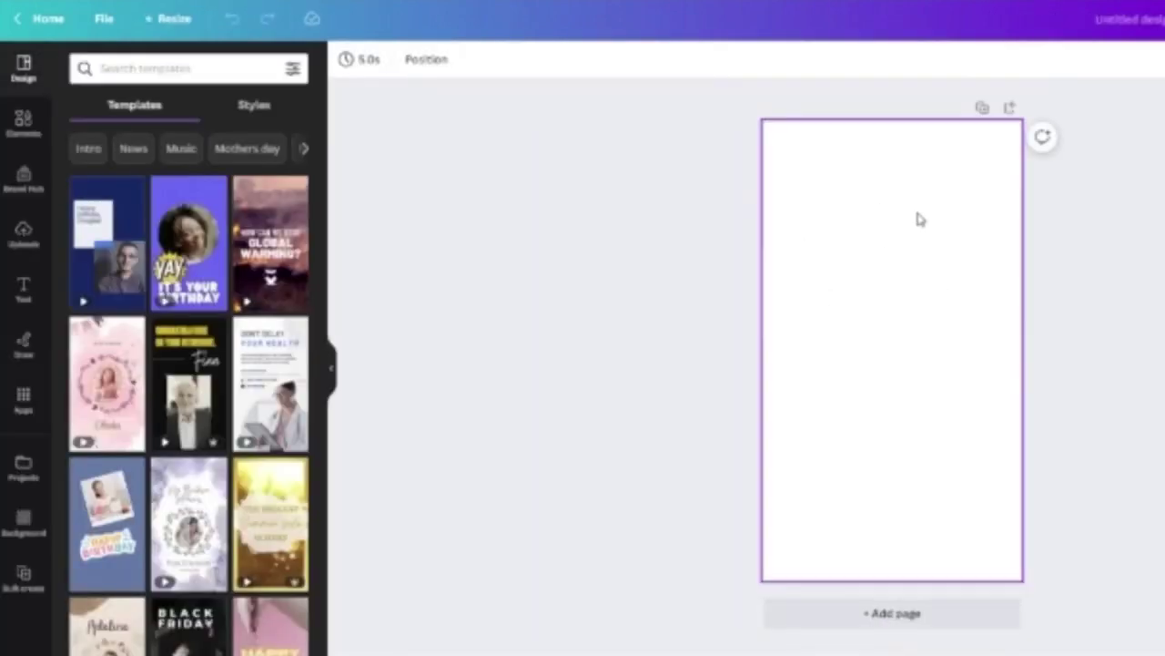
{"action": "left_click", "coordinate": [892, 368]}
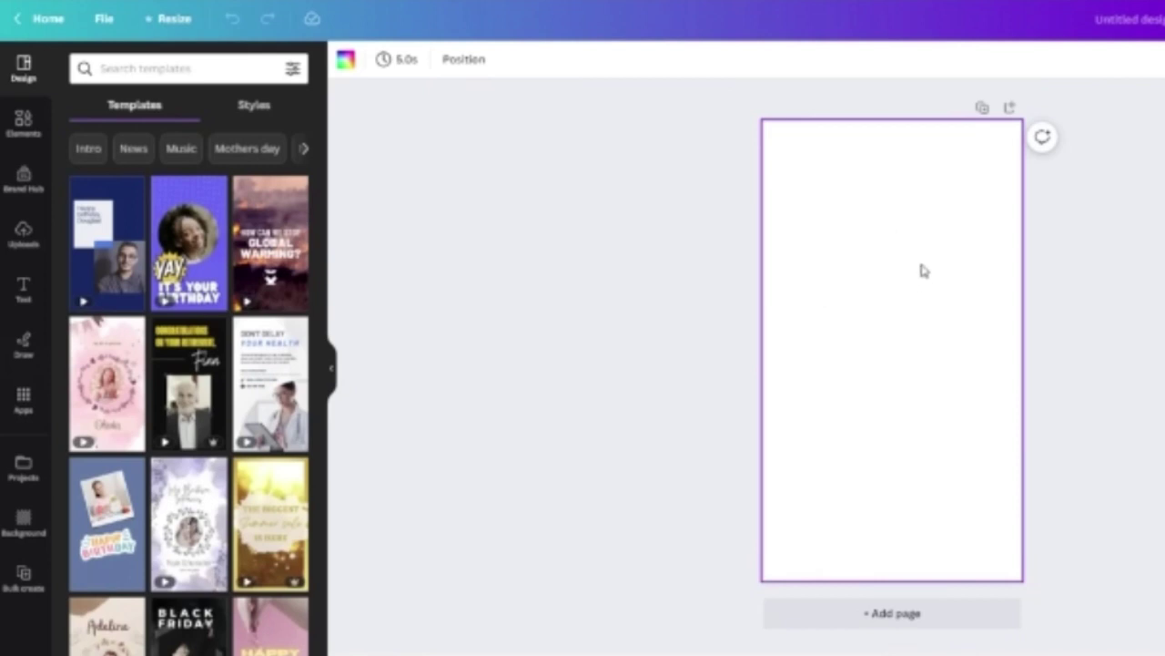
- Upload the CSV file "YT Country Top 5's - Sheet1" from Downloads as Bulk create data for the resized design
{"action": "left_click", "coordinate": [24, 578]}
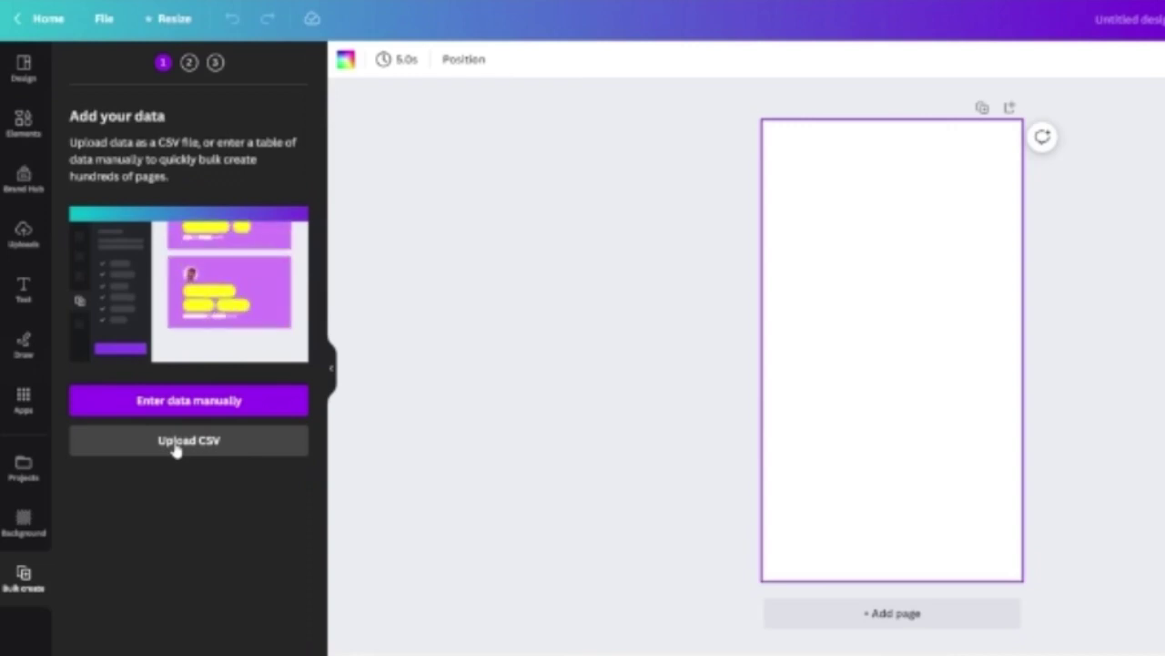
{"action": "left_click", "coordinate": [176, 448]}
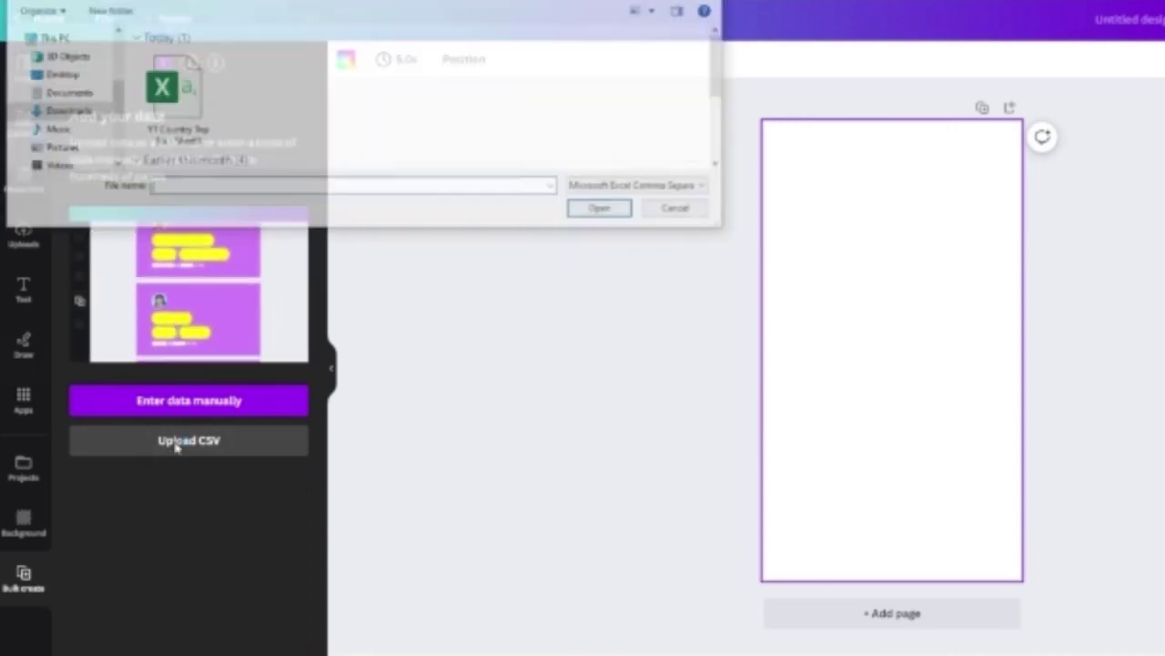
{"action": "left_click", "coordinate": [176, 96]}
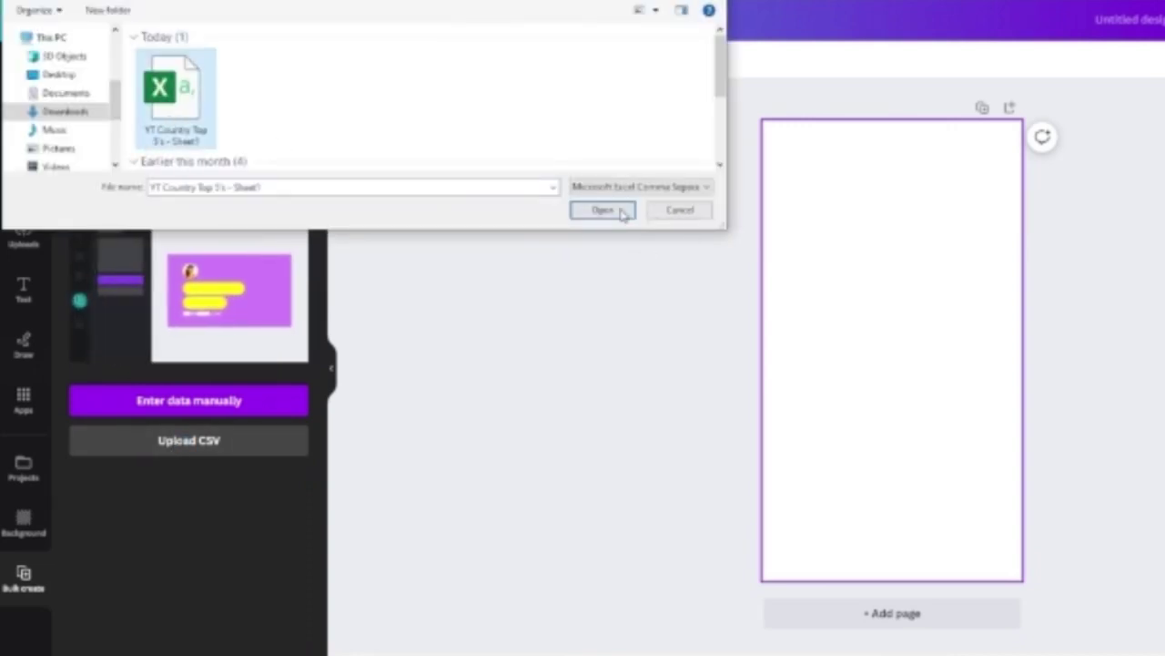
{"action": "left_click", "coordinate": [603, 211]}
- Search the elements for "world", add the video of Earth with the sun to the page, and browse more world videos
{"action": "left_click", "coordinate": [23, 289]}
{"action": "left_click", "coordinate": [25, 123]}
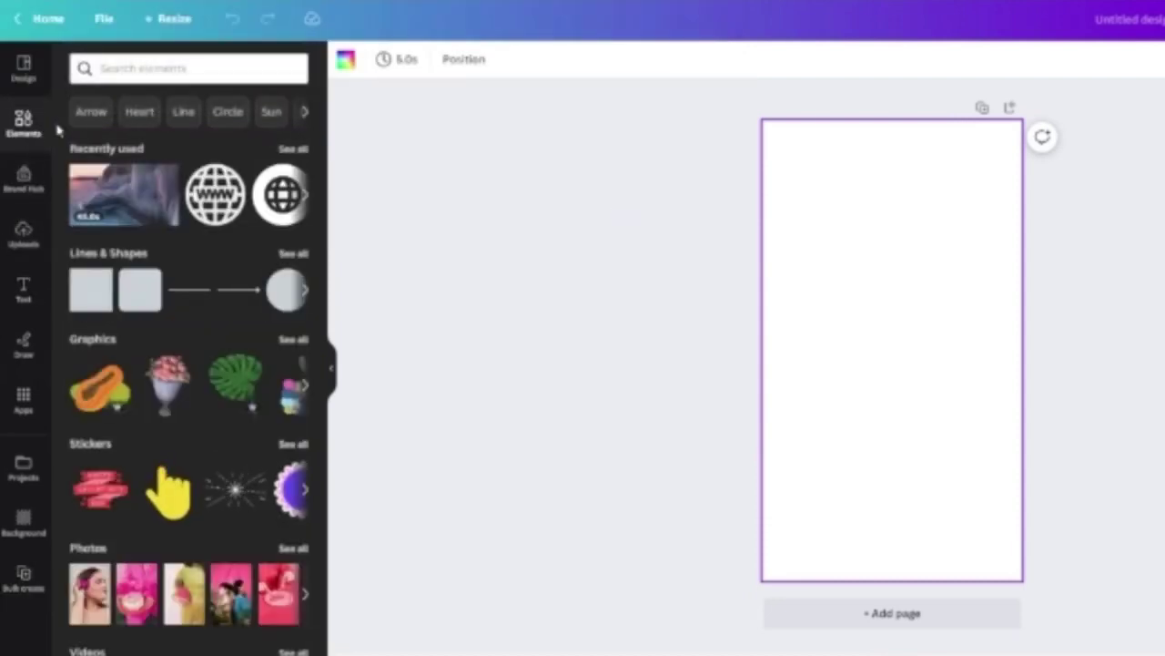
{"action": "left_click", "coordinate": [138, 67]}
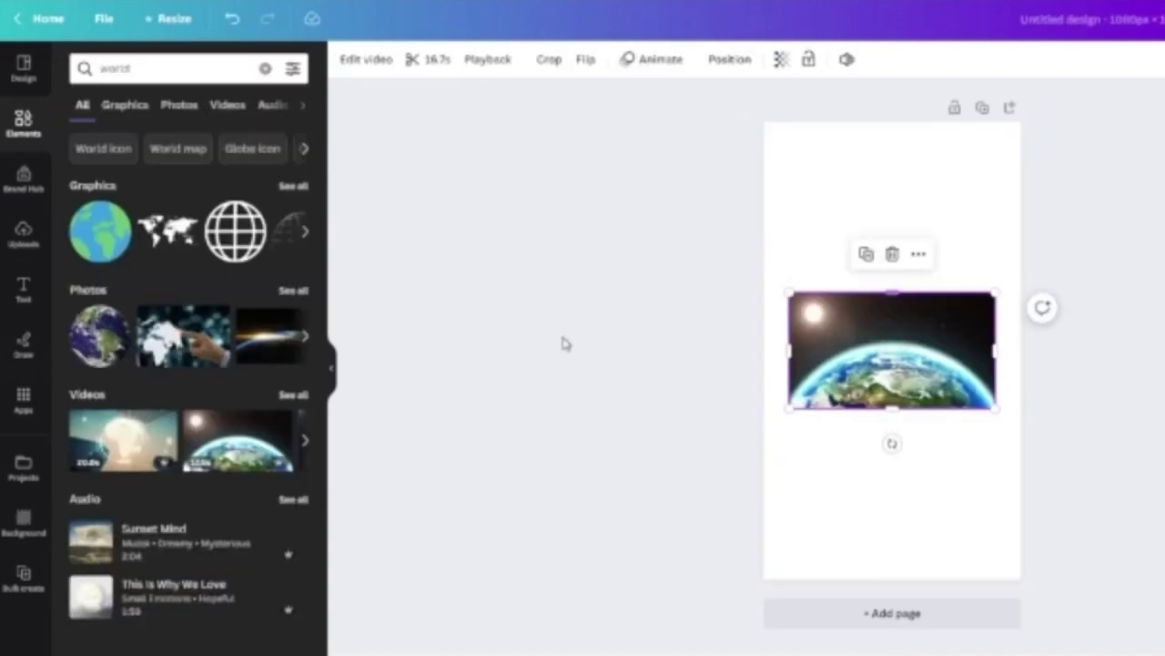
{"action": "left_click", "coordinate": [293, 395]}
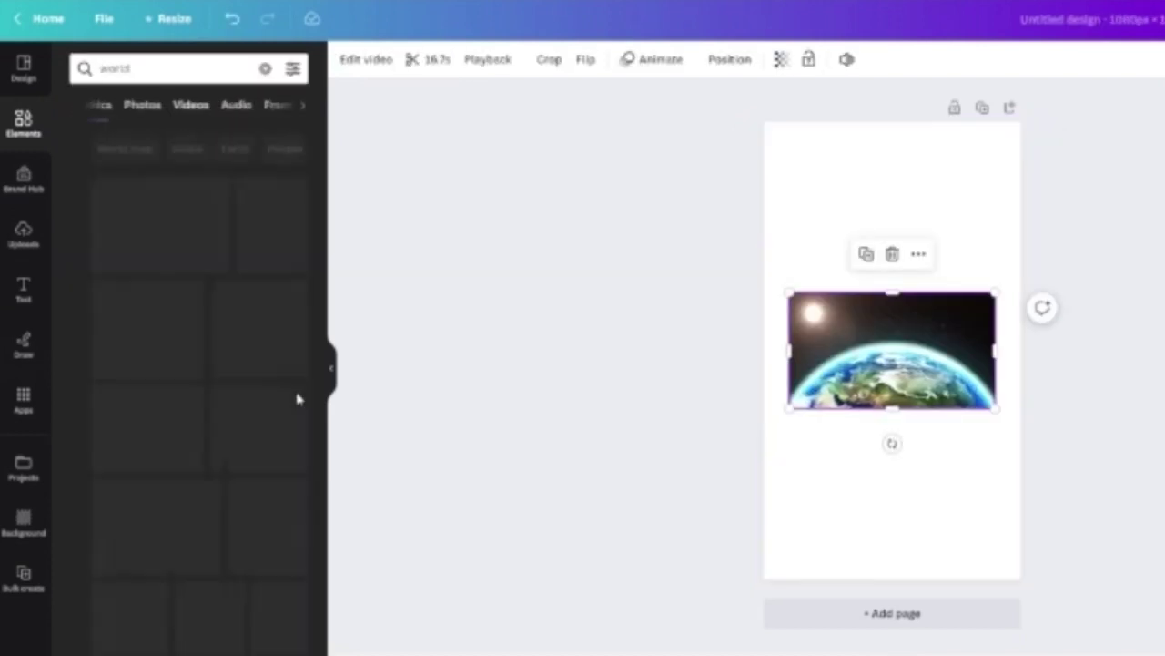
{"action": "scroll", "coordinate": [194, 259], "scroll_direction": "down", "scroll_amount": 1}
{"action": "scroll", "coordinate": [194, 260], "scroll_direction": "down", "scroll_amount": 1}
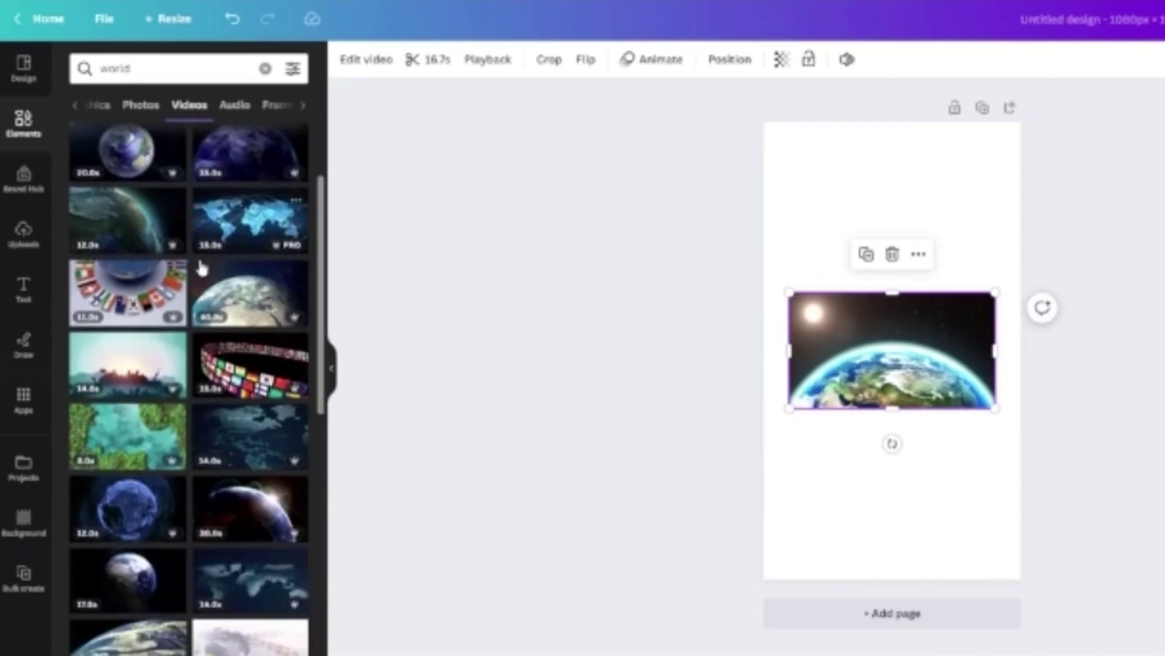
{"action": "scroll", "coordinate": [216, 284], "scroll_direction": "down", "scroll_amount": 2}
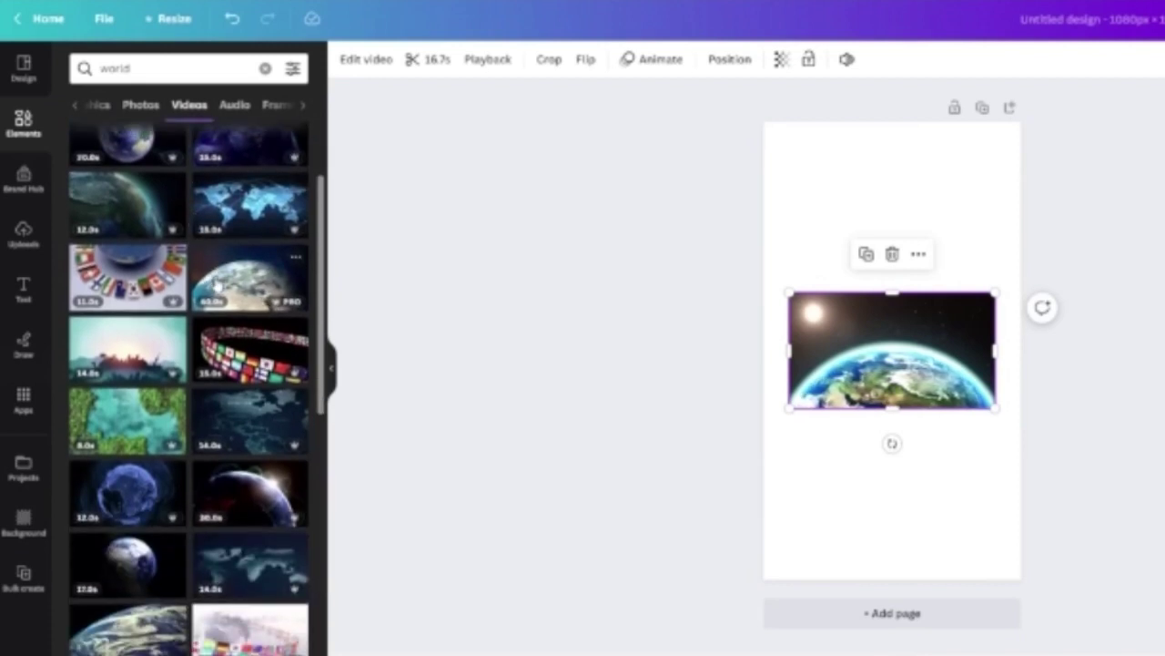
- Enlarge and reposition the Earth video so that it fills the whole vertical page
{"action": "left_click_drag", "start_coordinate": [892, 292], "coordinate": [871, 85]}
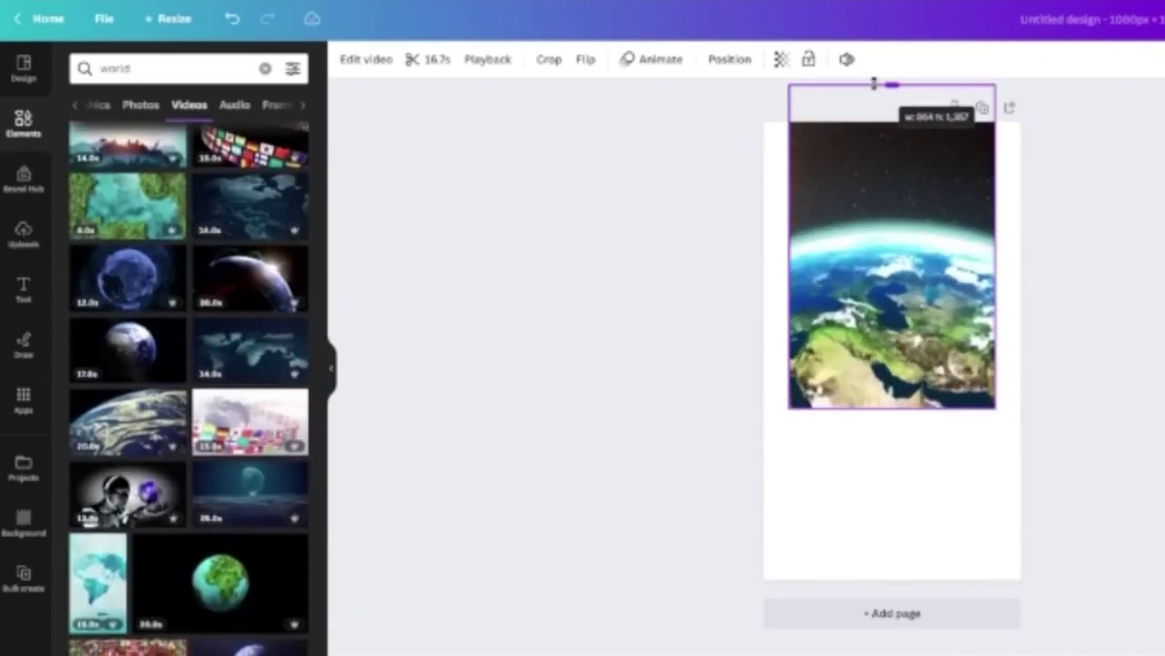
{"action": "left_click_drag", "start_coordinate": [866, 238], "coordinate": [860, 321]}
{"action": "left_click_drag", "start_coordinate": [860, 320], "coordinate": [865, 340]}
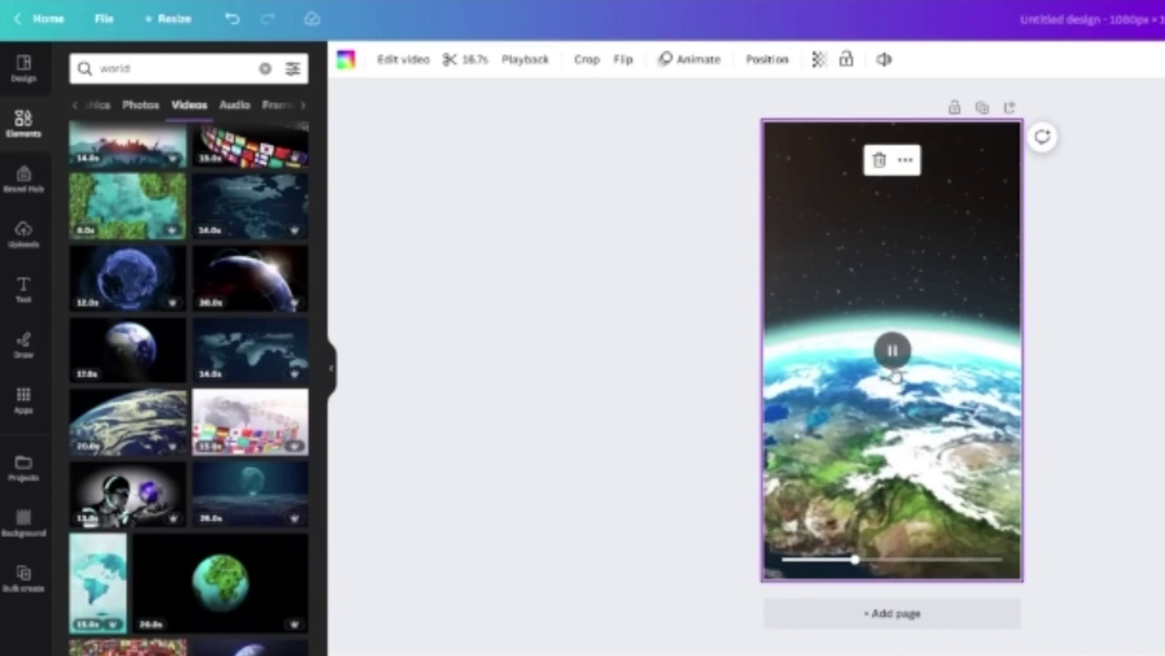
{"action": "left_click", "coordinate": [403, 59]}
{"action": "left_click", "coordinate": [345, 62]}
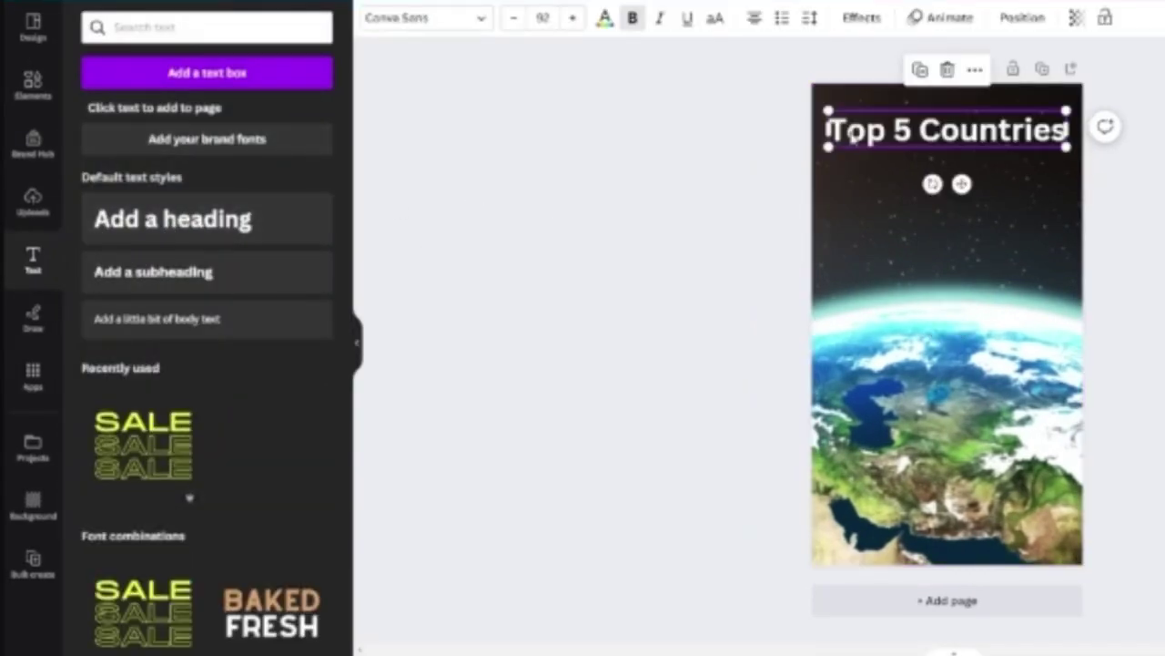
- Connect the "Top 5 Countries" heading to the Question data field
{"action": "right_click", "coordinate": [974, 128]}
{"action": "mouse_move", "coordinate": [1048, 352]}
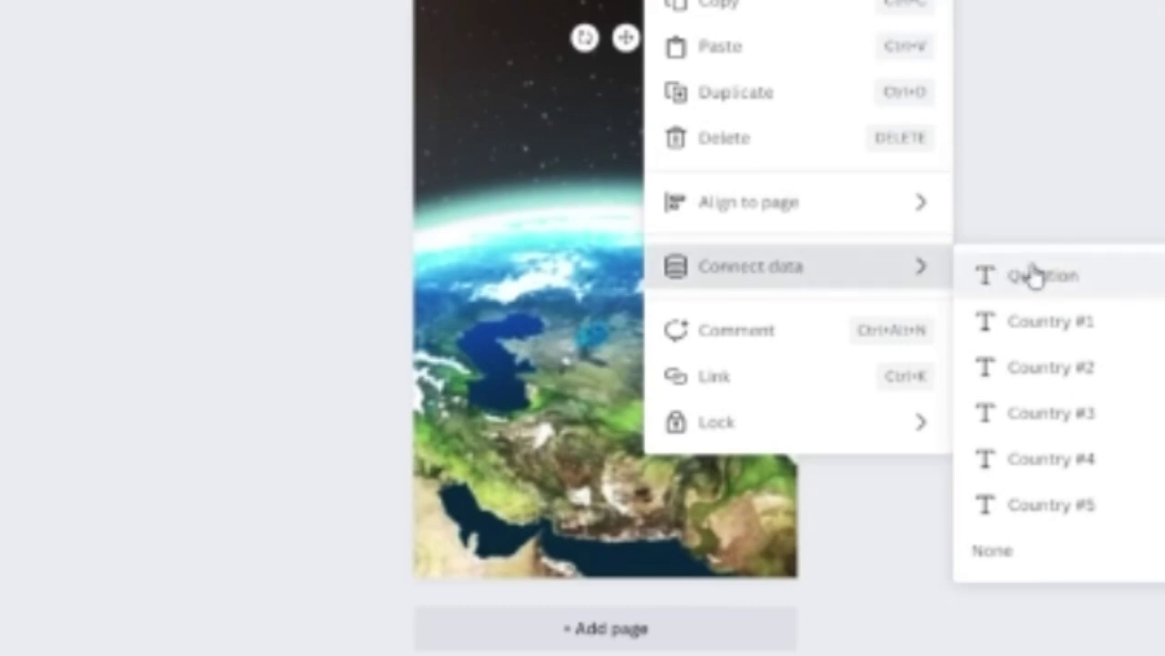
{"action": "left_click", "coordinate": [1033, 276]}
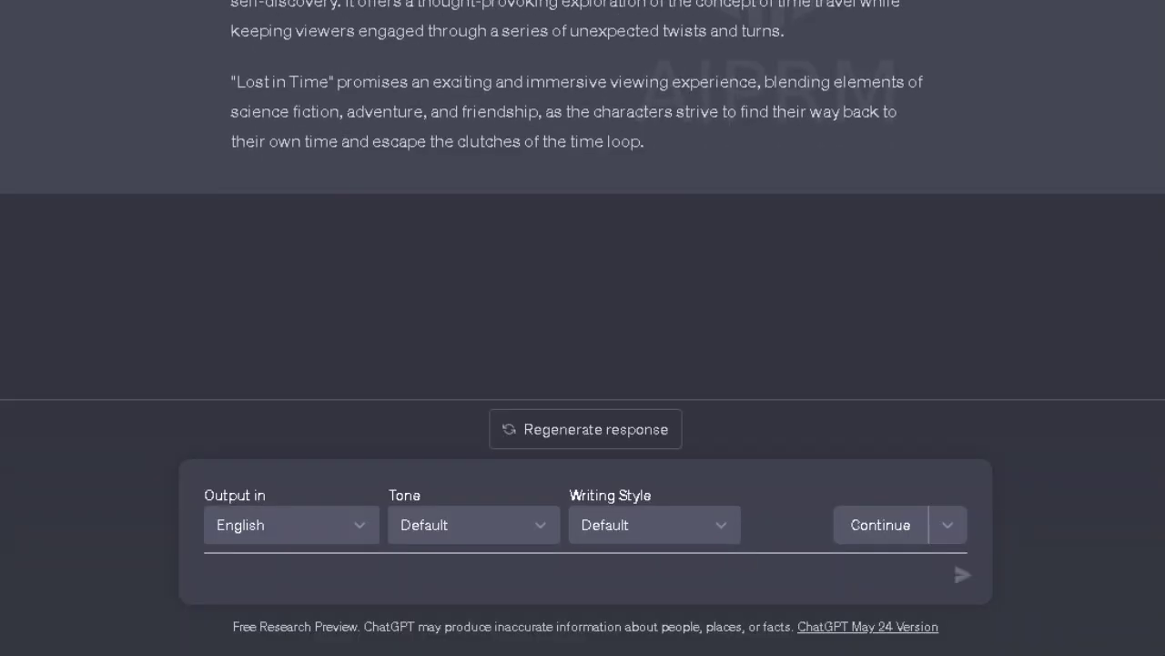
{"action": "scroll", "coordinate": [861, 383], "scroll_direction": "up", "scroll_amount": 10}
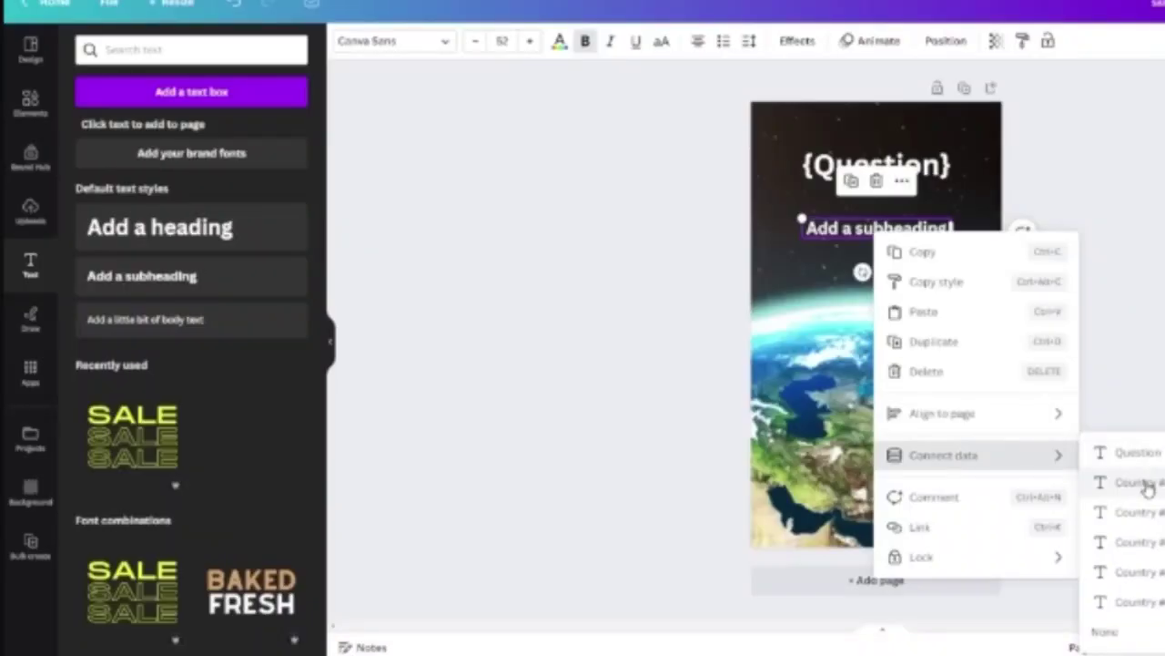
- Connect the subheading below the question to the Country #5 data field and move it down over the Earth
{"action": "left_click", "coordinate": [1112, 483]}
{"action": "left_click", "coordinate": [1046, 379]}
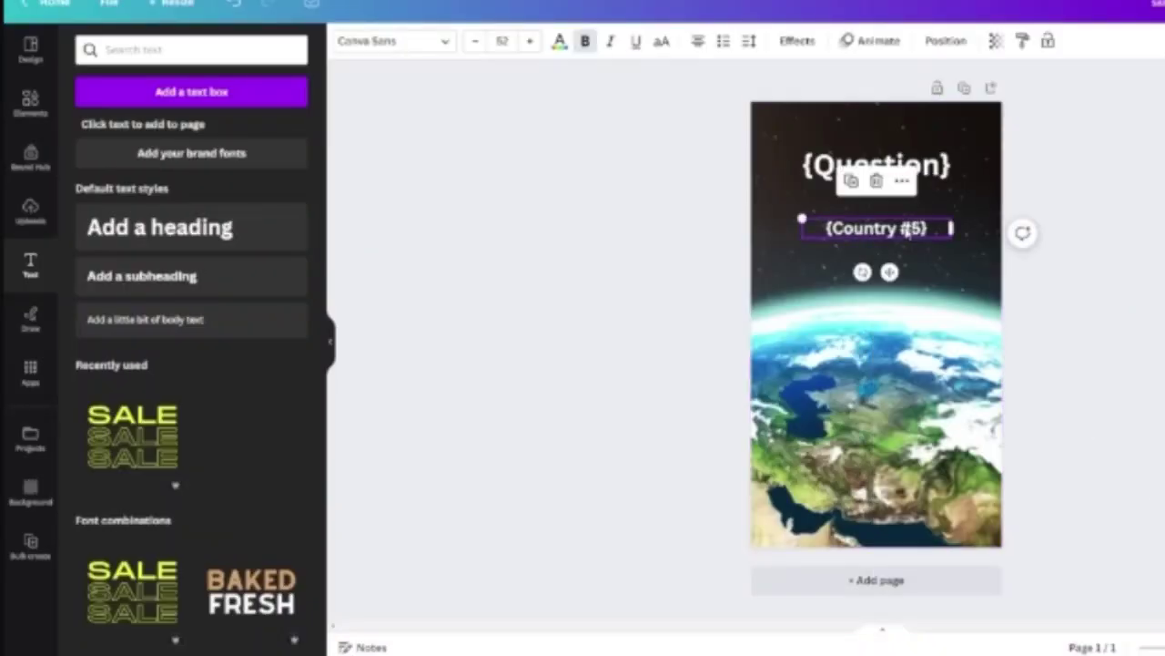
{"action": "left_click_drag", "start_coordinate": [897, 230], "coordinate": [906, 409]}
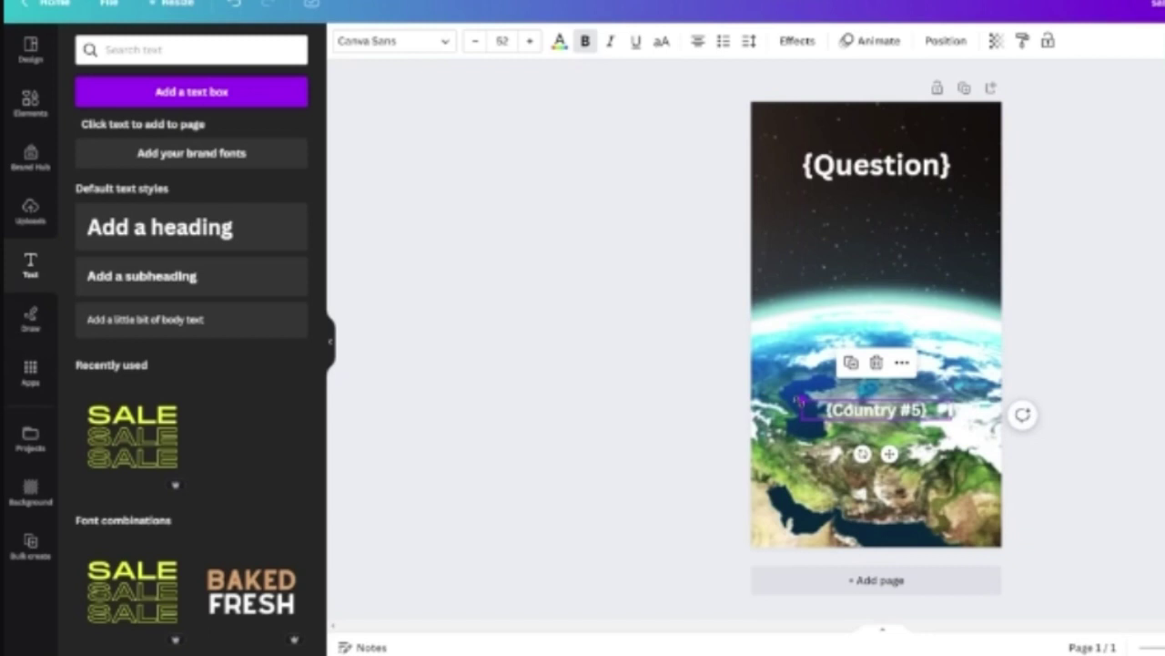
- Enlarge the Country #5 text, stack five copies of it below the question, scale them to size 72.2 and centre the stack
{"action": "left_click_drag", "start_coordinate": [800, 401], "coordinate": [763, 393]}
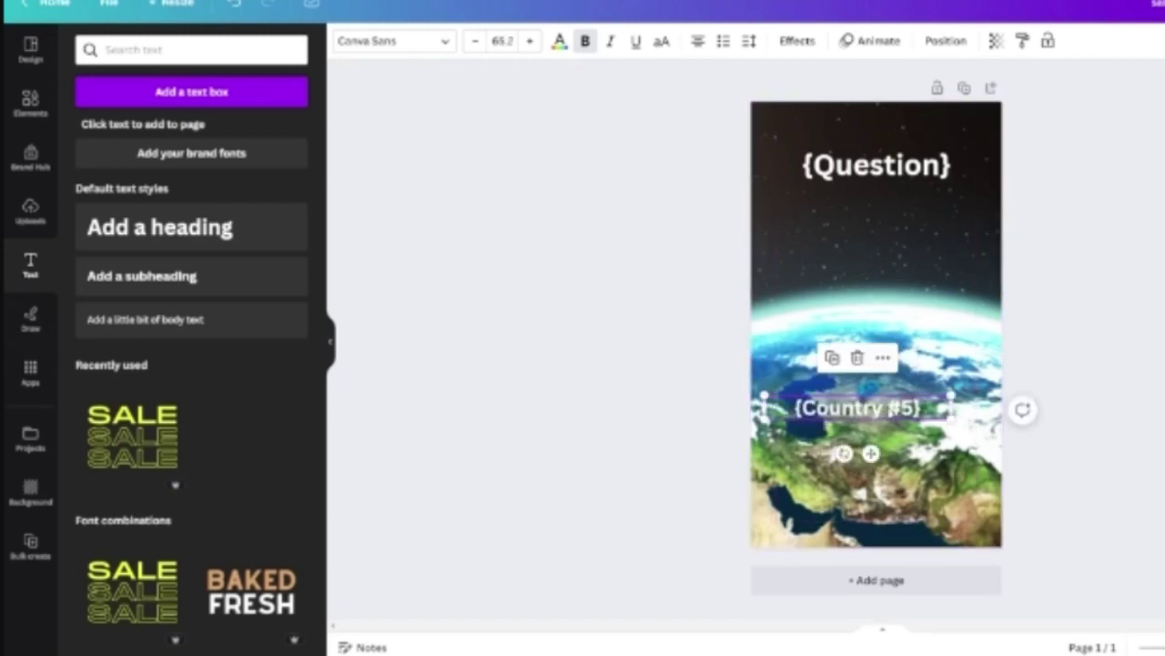
{"action": "left_click_drag", "start_coordinate": [847, 408], "coordinate": [885, 369]}
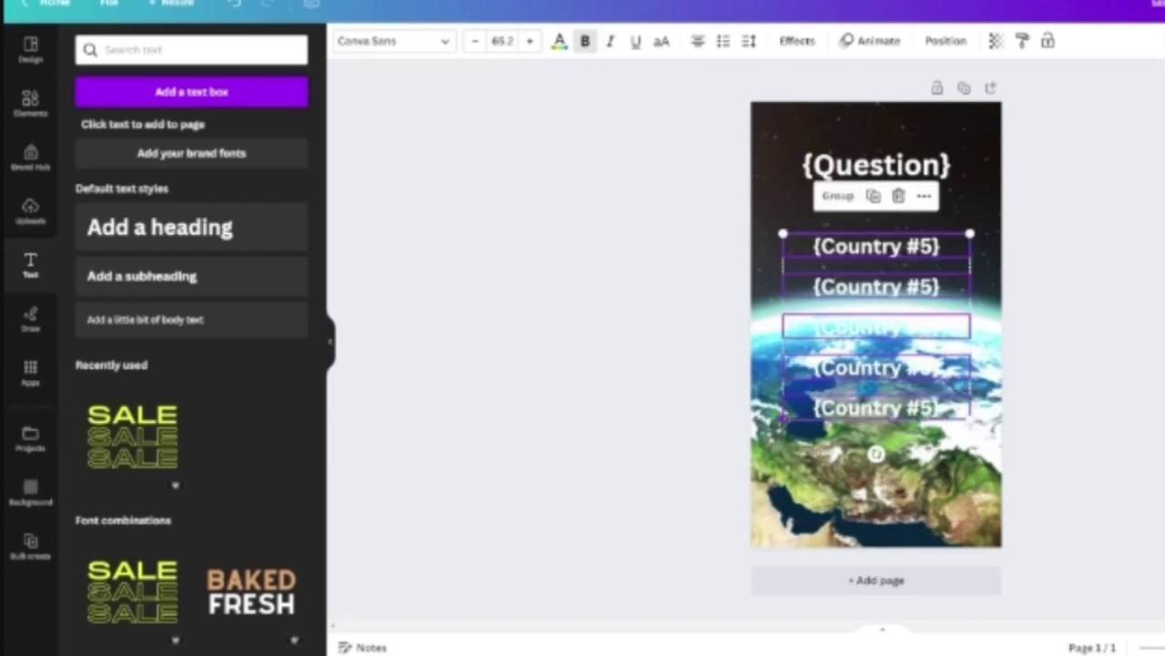
{"action": "left_click_drag", "start_coordinate": [784, 420], "coordinate": [763, 440]}
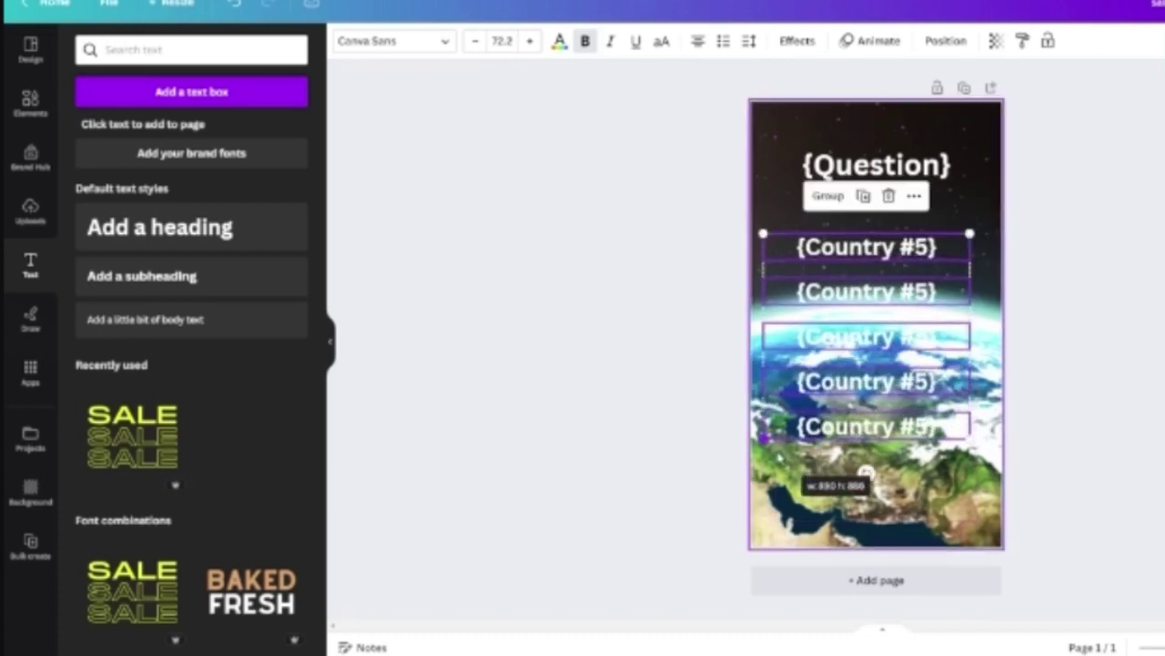
{"action": "left_click_drag", "start_coordinate": [887, 295], "coordinate": [893, 282]}
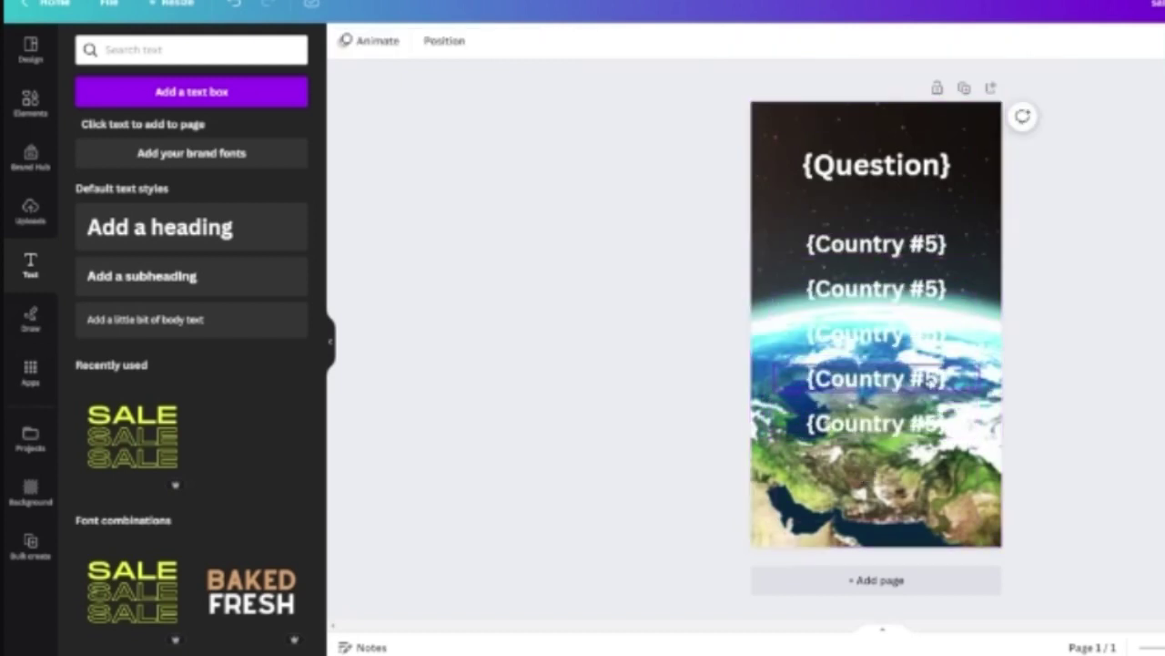
- Connect the fourth text line of the stack to Country #4 and the third line to Country #3
{"action": "left_click", "coordinate": [931, 380]}
{"action": "right_click", "coordinate": [929, 382]}
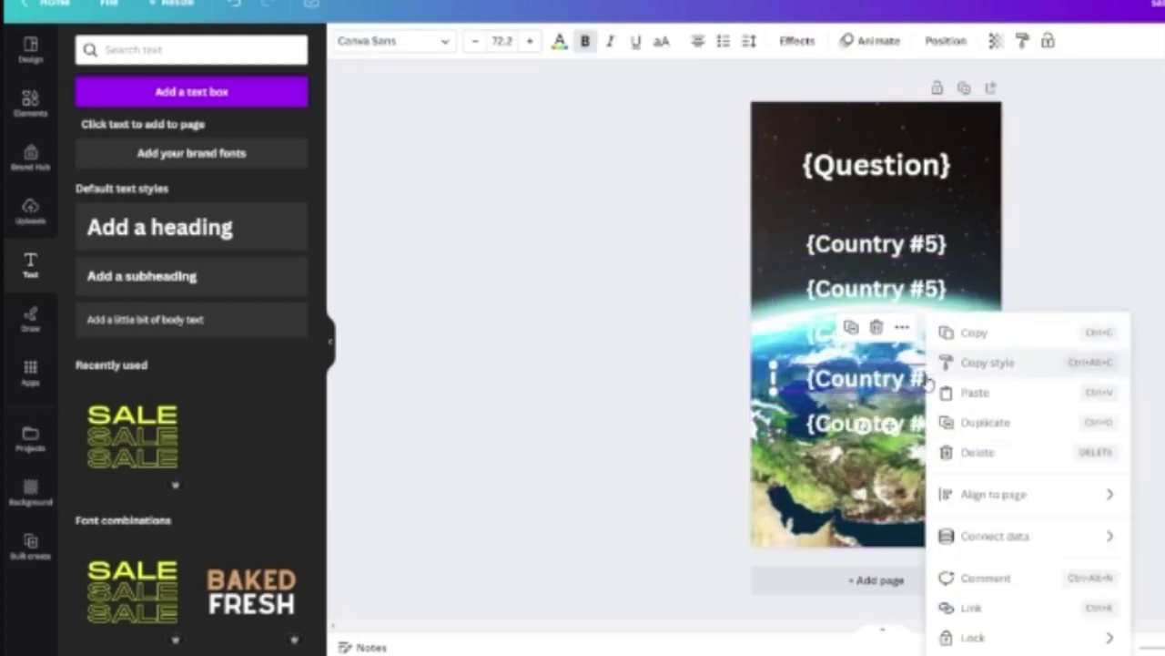
{"action": "key", "text": "Escape"}
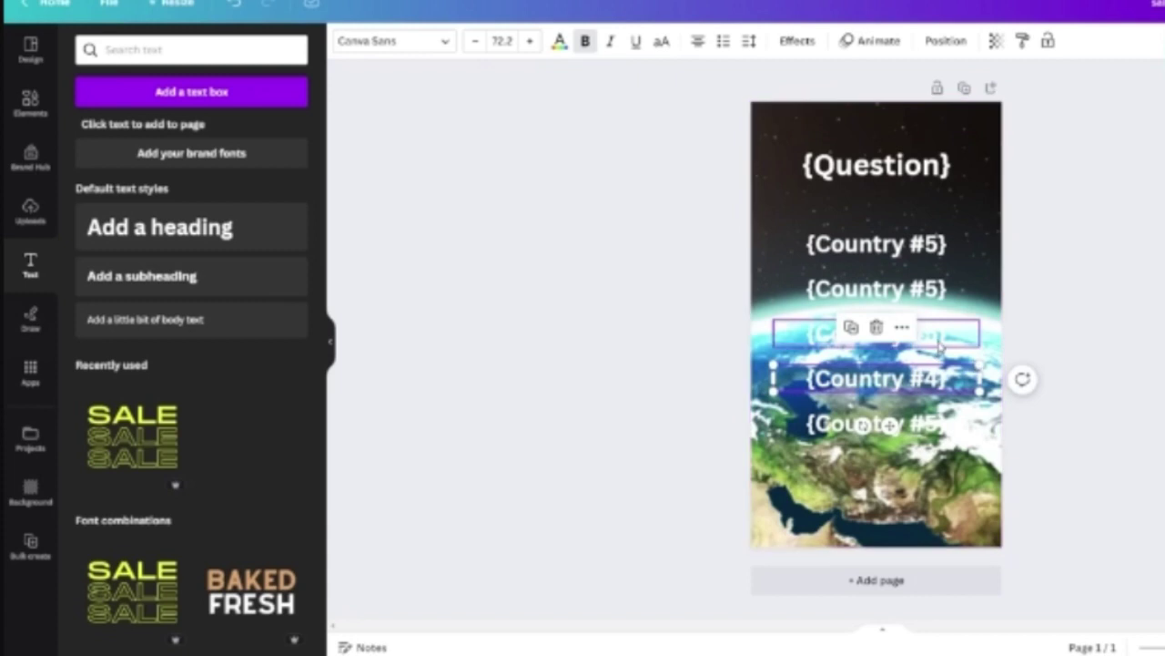
{"action": "left_click", "coordinate": [940, 341]}
{"action": "right_click", "coordinate": [937, 339]}
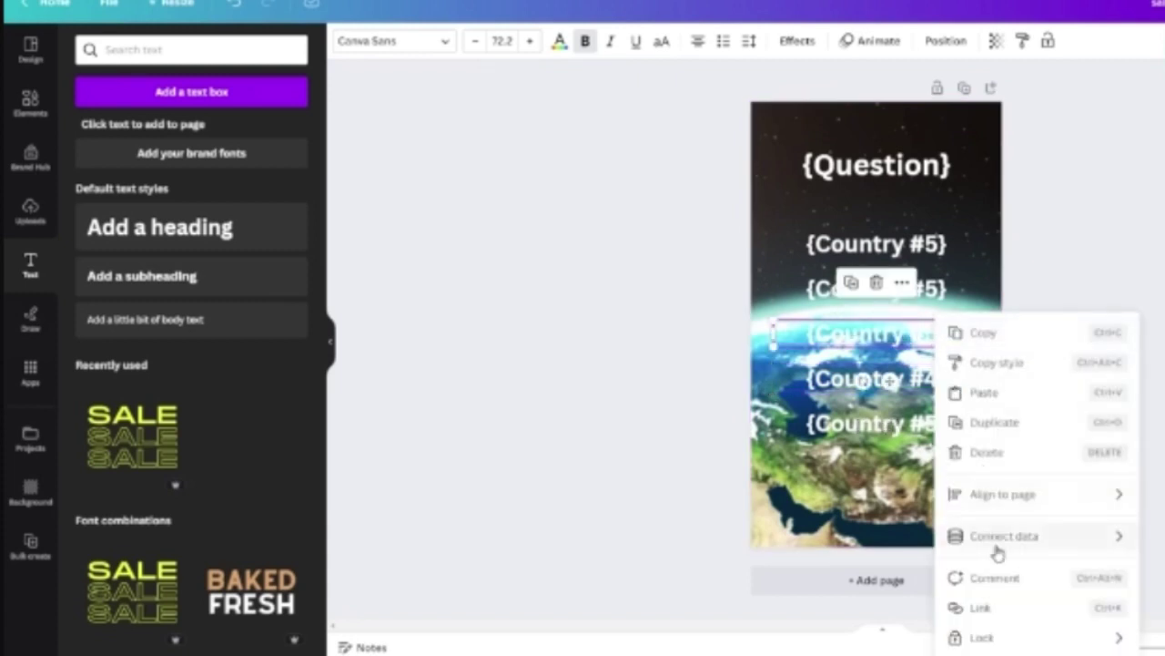
{"action": "mouse_move", "coordinate": [997, 544]}
{"action": "key", "text": "Escape"}
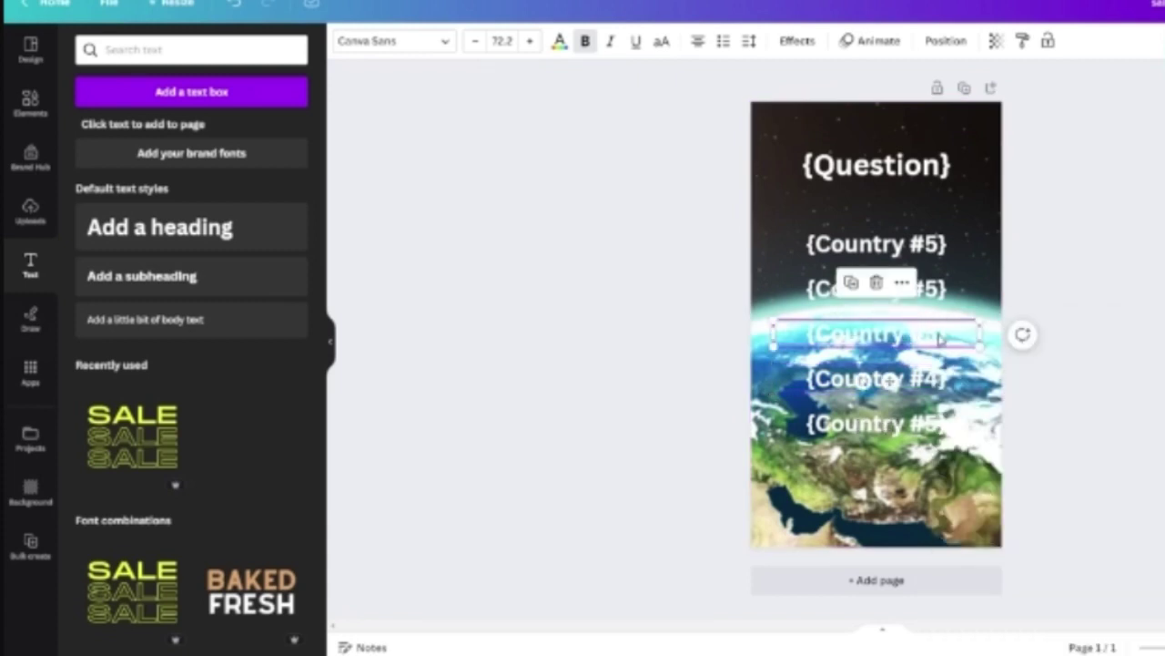
- Connect the second text line of the stack to Country #2 and the first line to Country #1
{"action": "left_click", "coordinate": [942, 300]}
{"action": "right_click", "coordinate": [942, 302]}
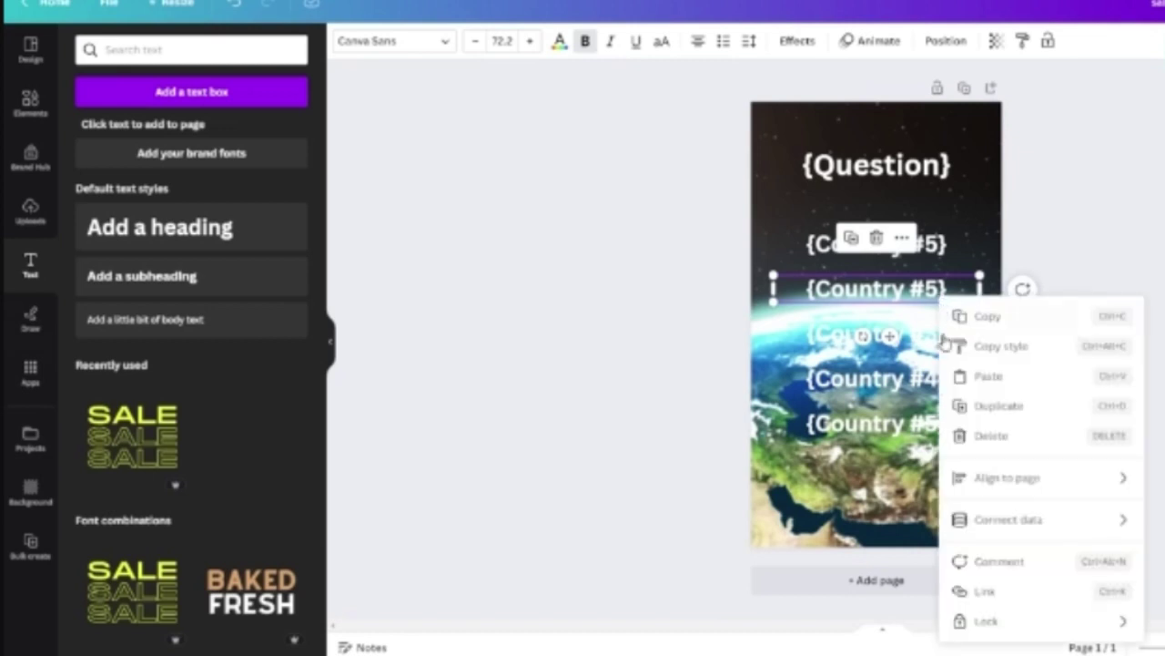
{"action": "mouse_move", "coordinate": [979, 526]}
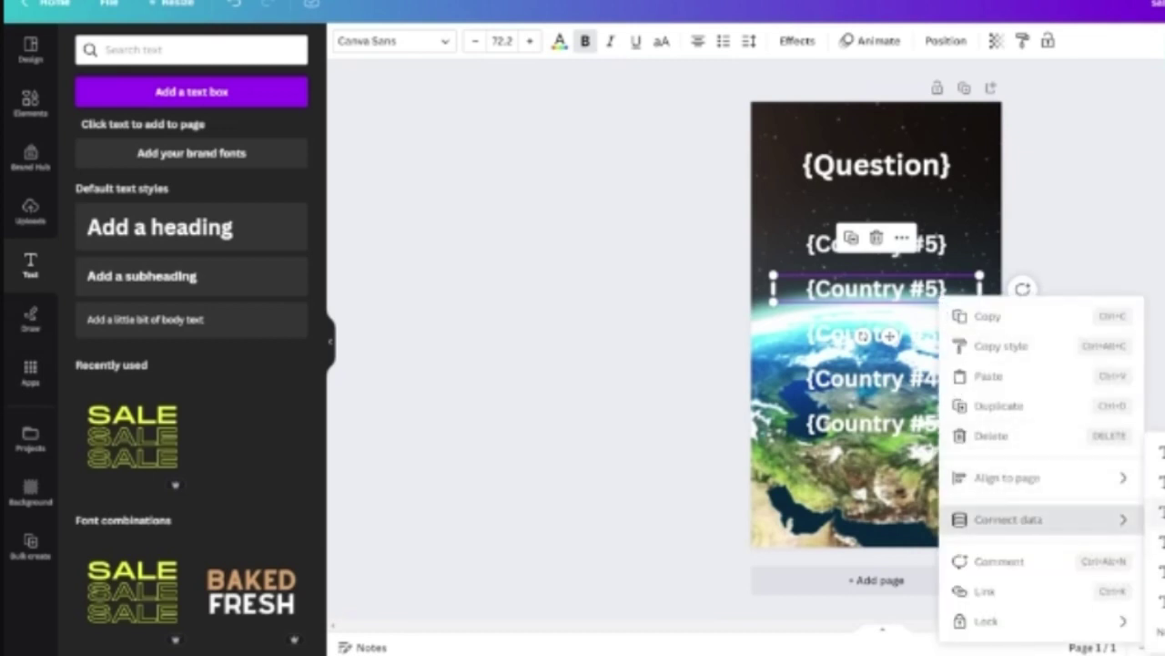
{"action": "left_click", "coordinate": [1161, 512]}
{"action": "left_click", "coordinate": [956, 246]}
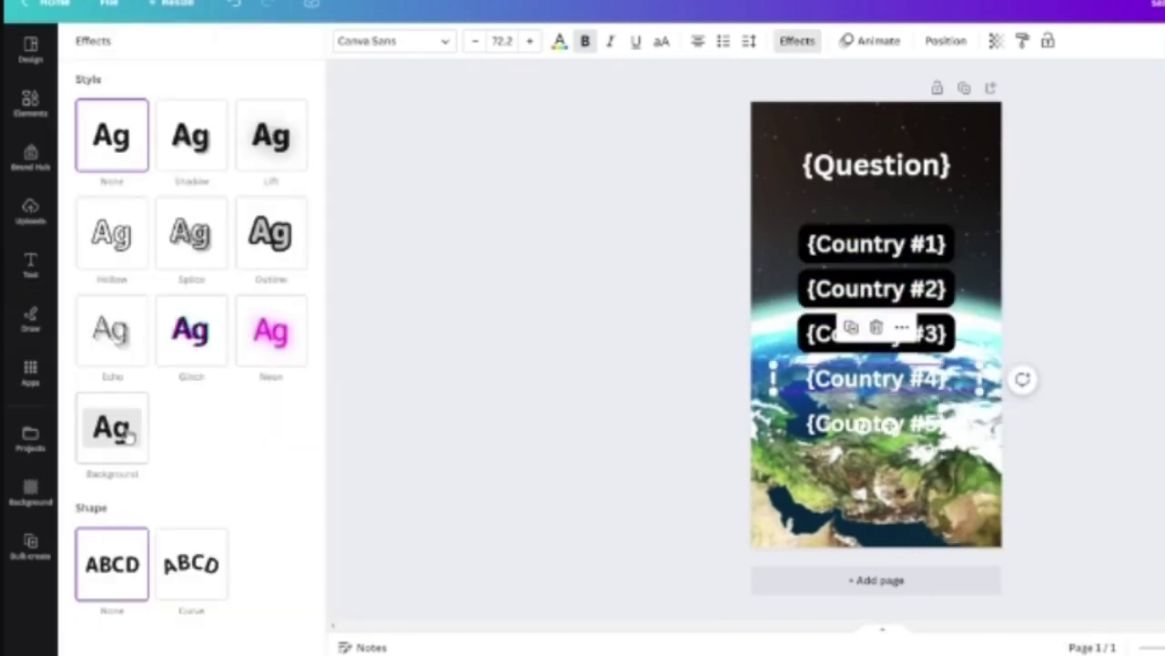
- Apply the black Background text effect to the Country #4 and Country #5 lines
{"action": "left_click", "coordinate": [130, 437]}
{"action": "left_click", "coordinate": [938, 420]}
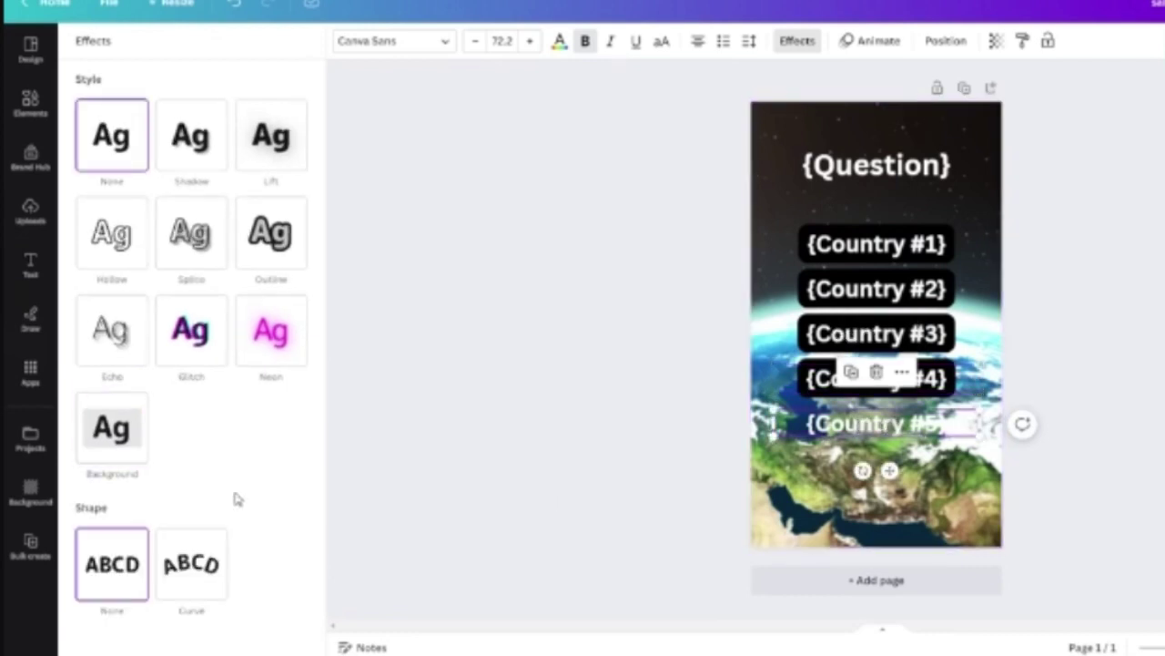
{"action": "left_click", "coordinate": [122, 442]}
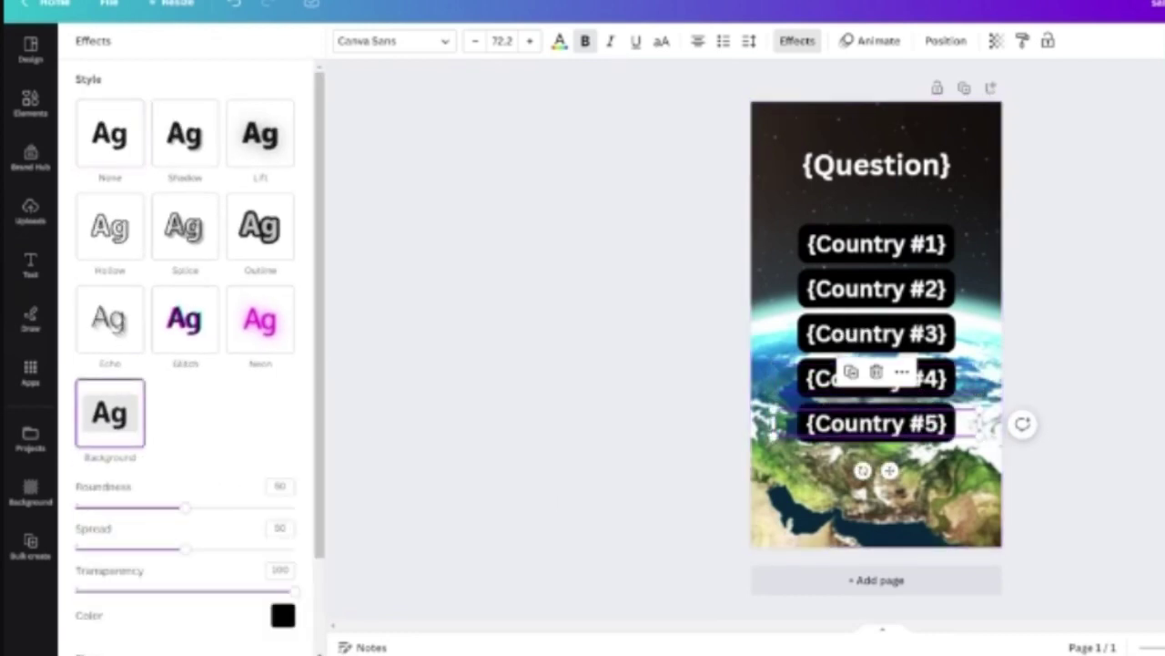
{"action": "left_click", "coordinate": [1104, 318]}
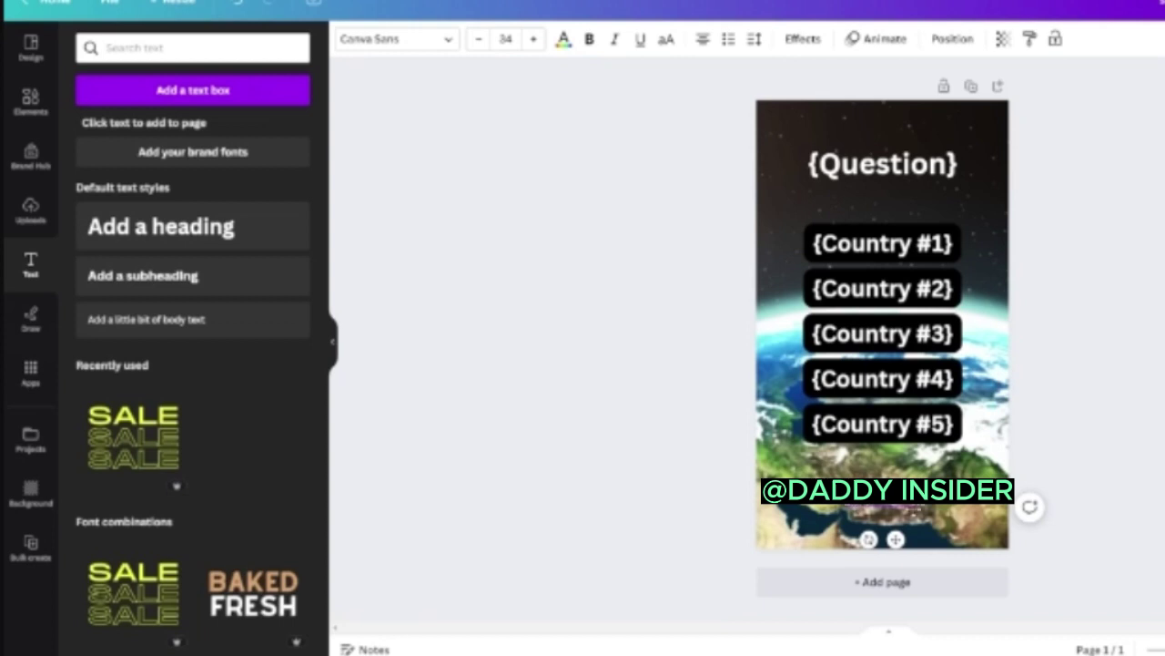
- Enlarge the channel handle text near the bottom of the page and set its transparency to about 38
{"action": "left_click_drag", "start_coordinate": [843, 494], "coordinate": [792, 477]}
{"action": "left_click", "coordinate": [1003, 39]}
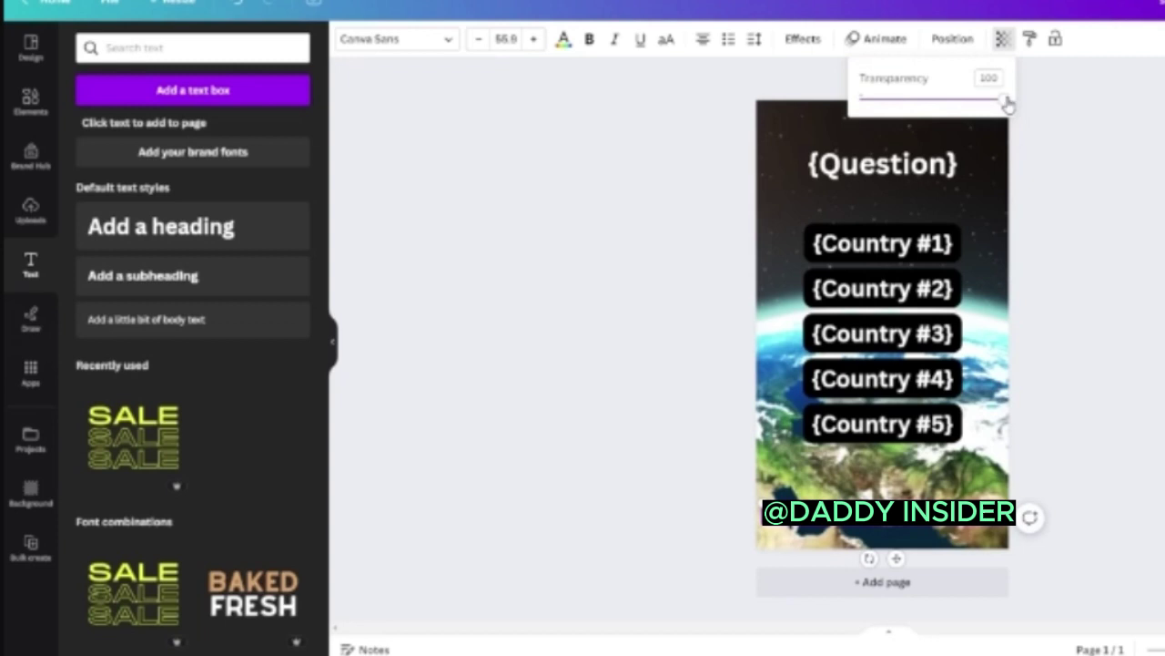
{"action": "left_click_drag", "start_coordinate": [1007, 106], "coordinate": [915, 111]}
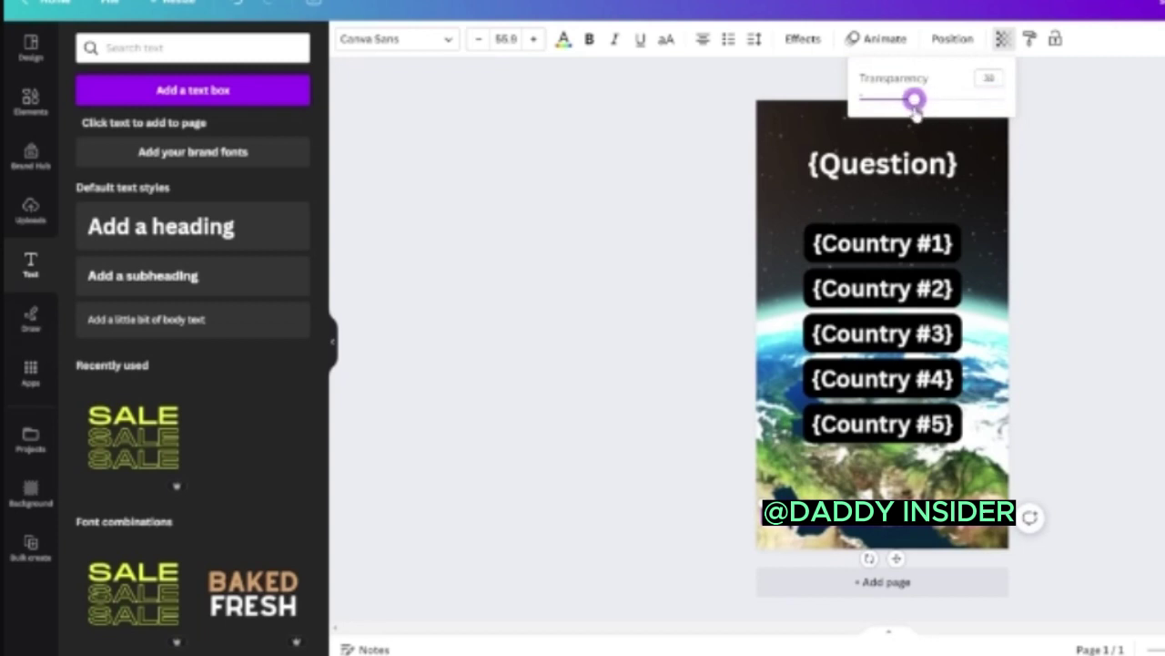
{"action": "left_click", "coordinate": [1118, 259]}
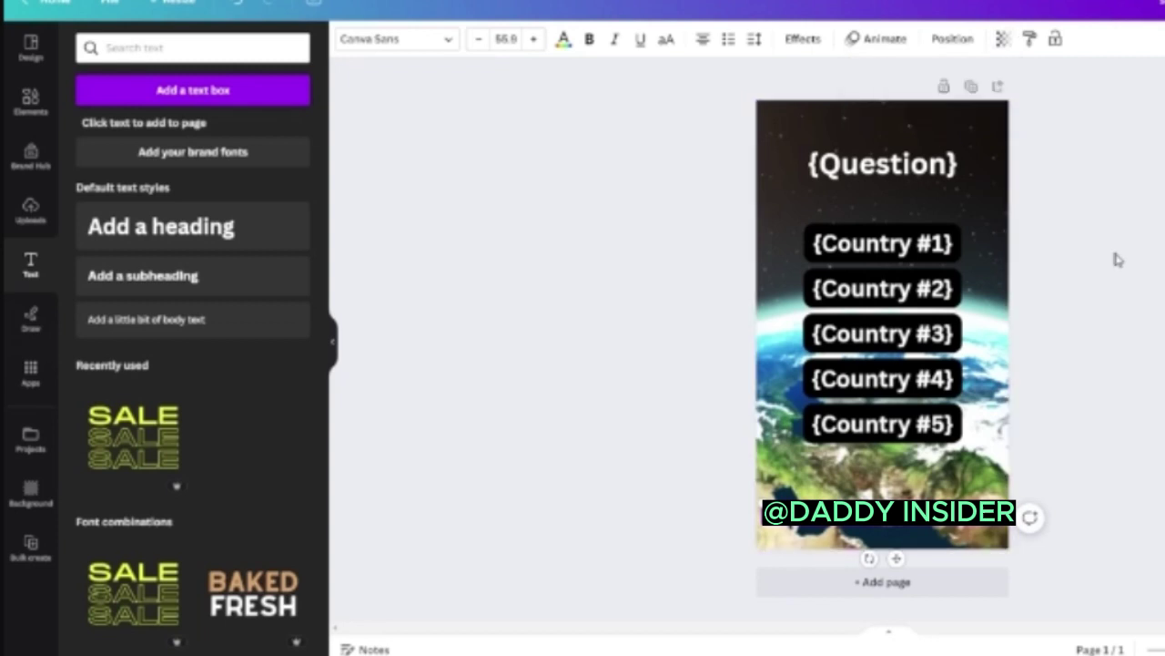
{"action": "left_click", "coordinate": [902, 247]}
{"action": "left_click", "coordinate": [955, 290]}
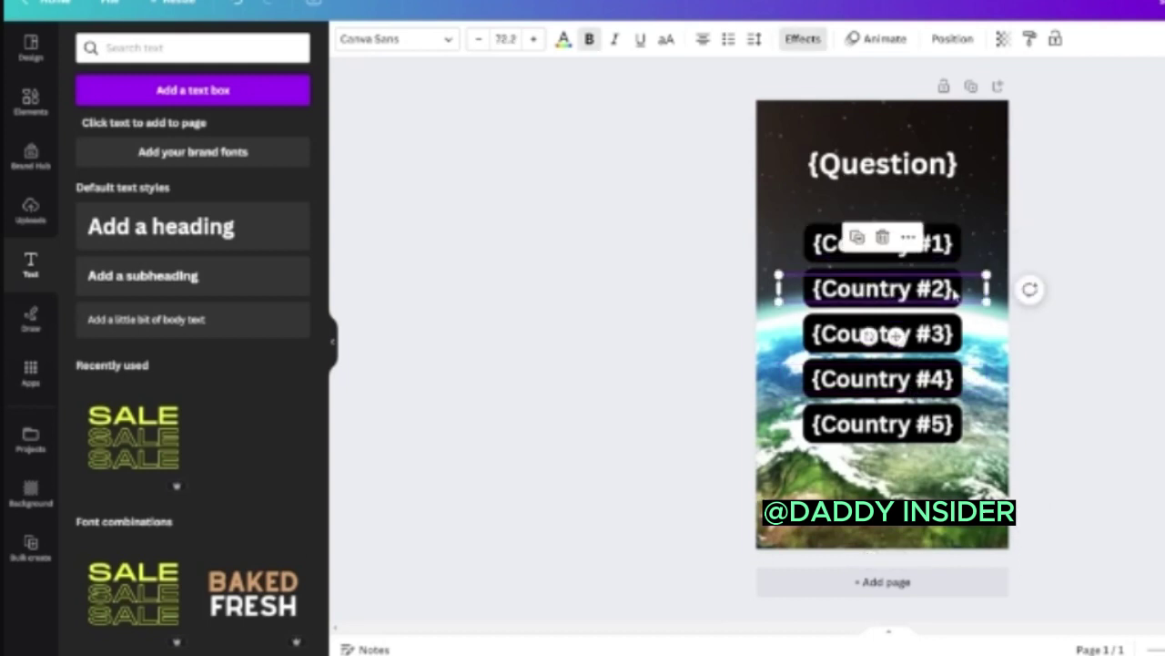
{"action": "left_click", "coordinate": [941, 337]}
{"action": "left_click", "coordinate": [940, 382]}
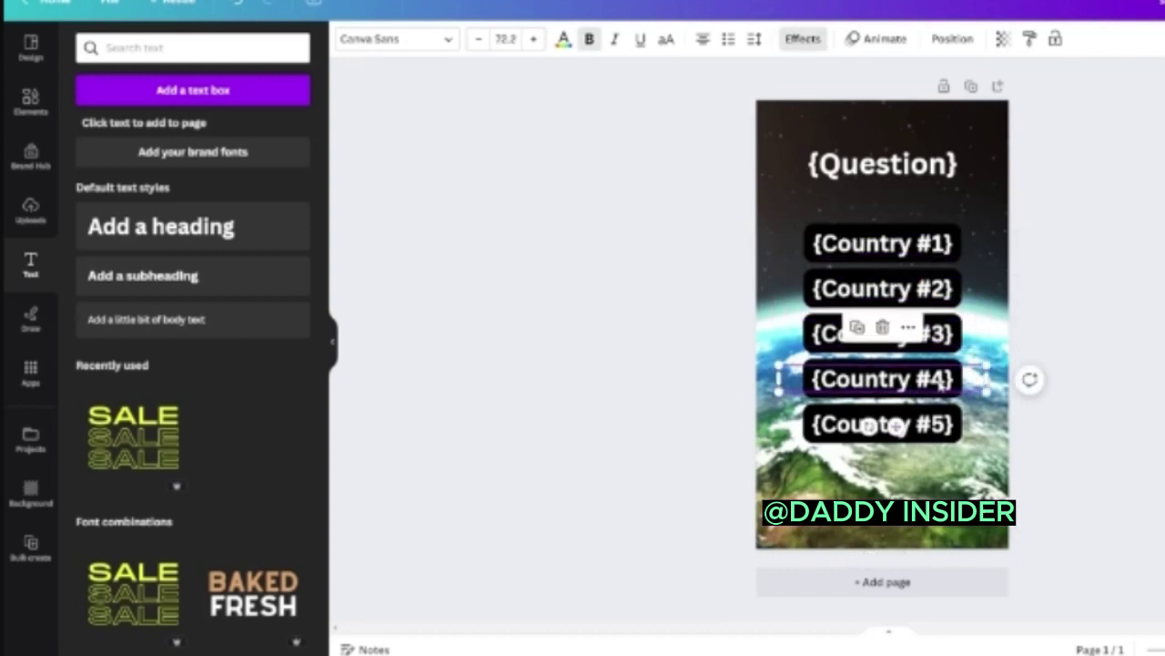
{"action": "left_click", "coordinate": [925, 262]}
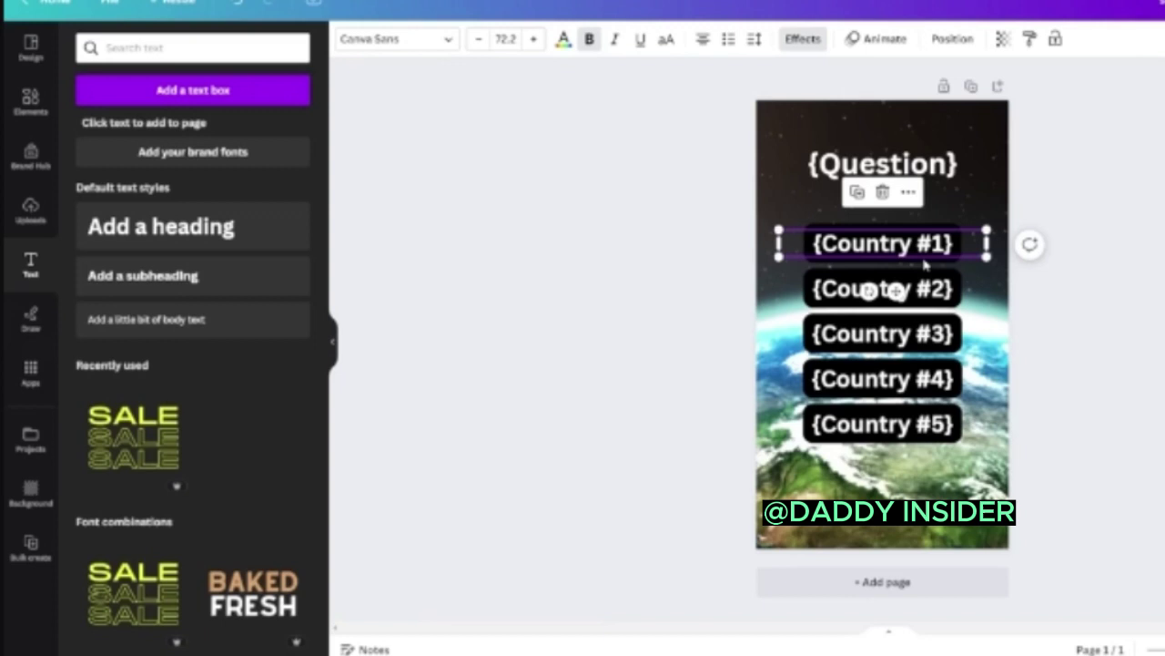
- Show the page timeline for the Earth video page
{"action": "left_click", "coordinate": [860, 474]}
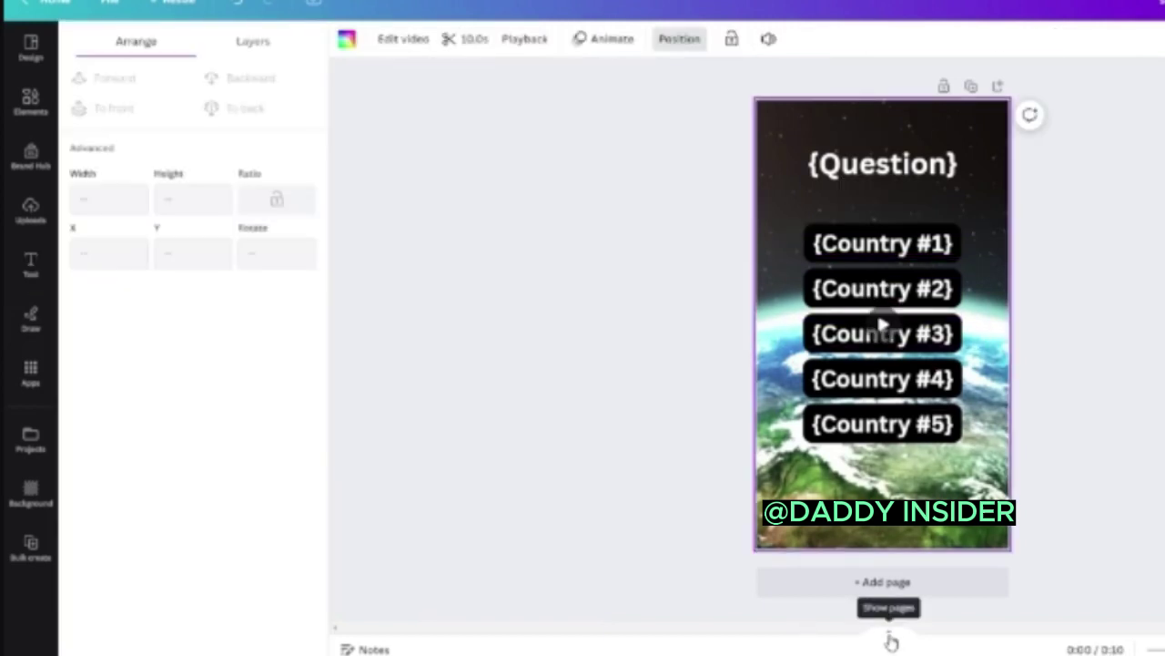
{"action": "left_click", "coordinate": [892, 642]}
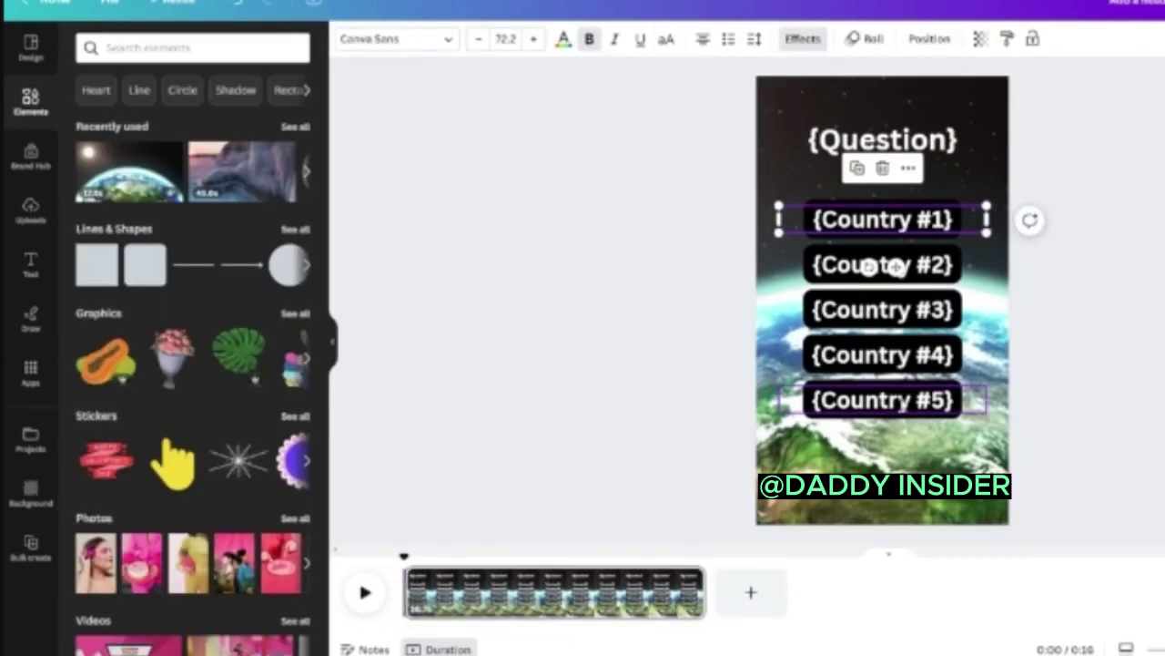
{"action": "left_click", "coordinate": [902, 403]}
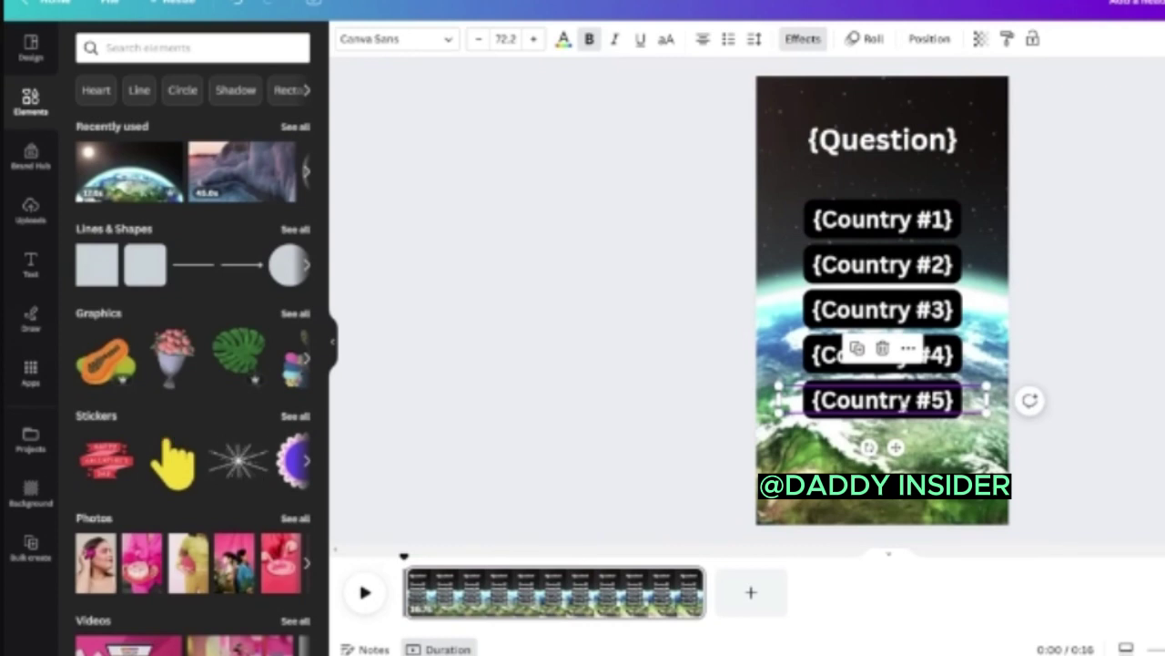
{"action": "right_click", "coordinate": [904, 405]}
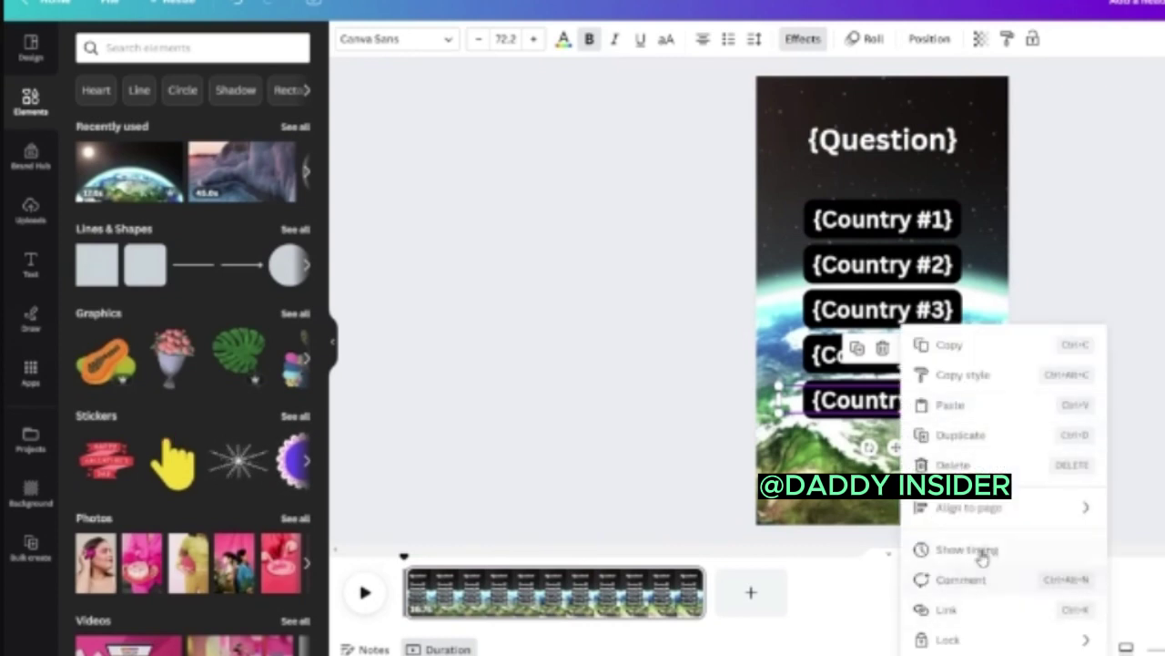
{"action": "left_click", "coordinate": [880, 346], "text": "shift"}
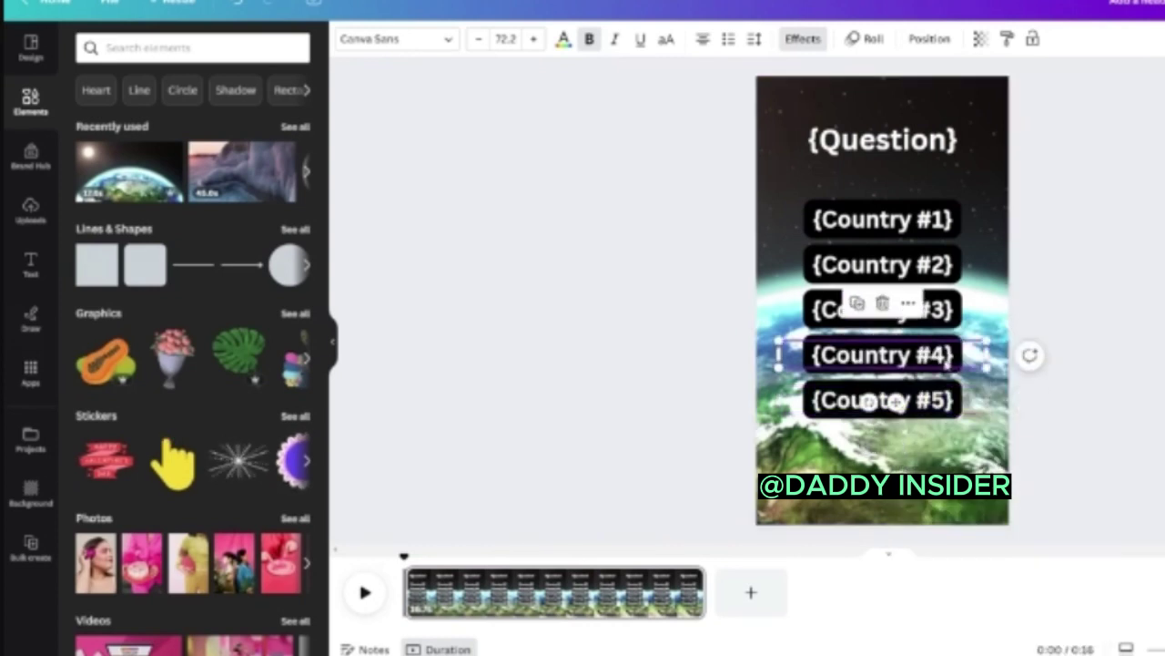
{"action": "left_click", "coordinate": [920, 314], "text": "shift"}
{"action": "right_click", "coordinate": [920, 314]}
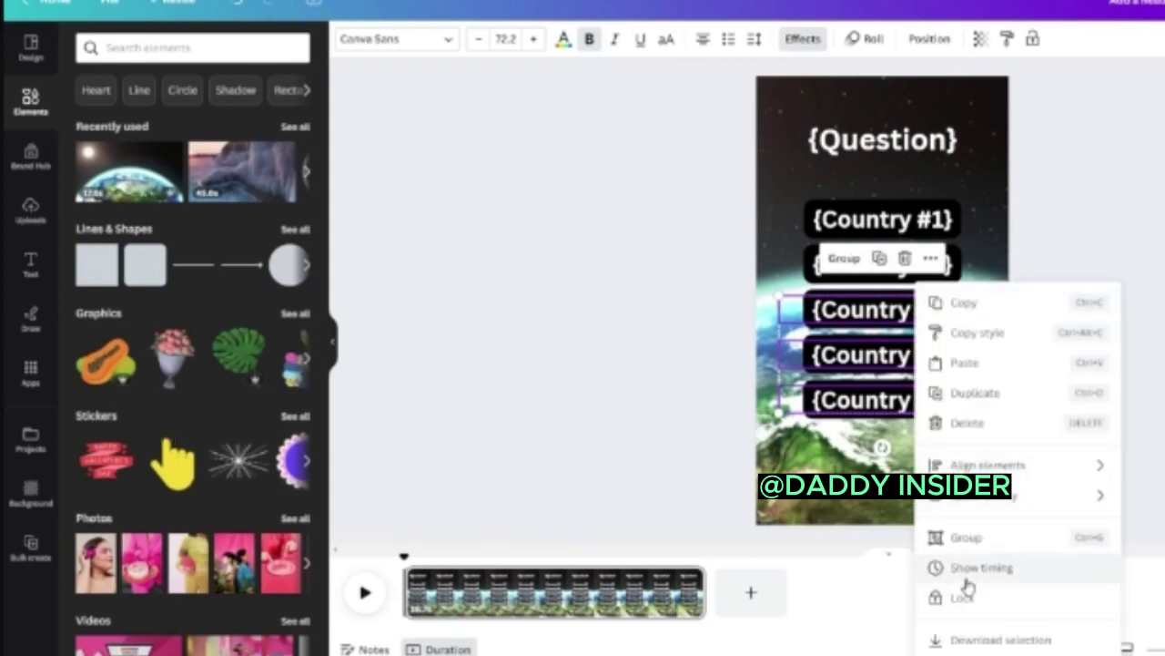
{"action": "key", "text": "Escape"}
- Show the Country #5 line's timing and trim it to start at 1.0 s on the 10-second page
{"action": "left_click", "coordinate": [881, 355]}
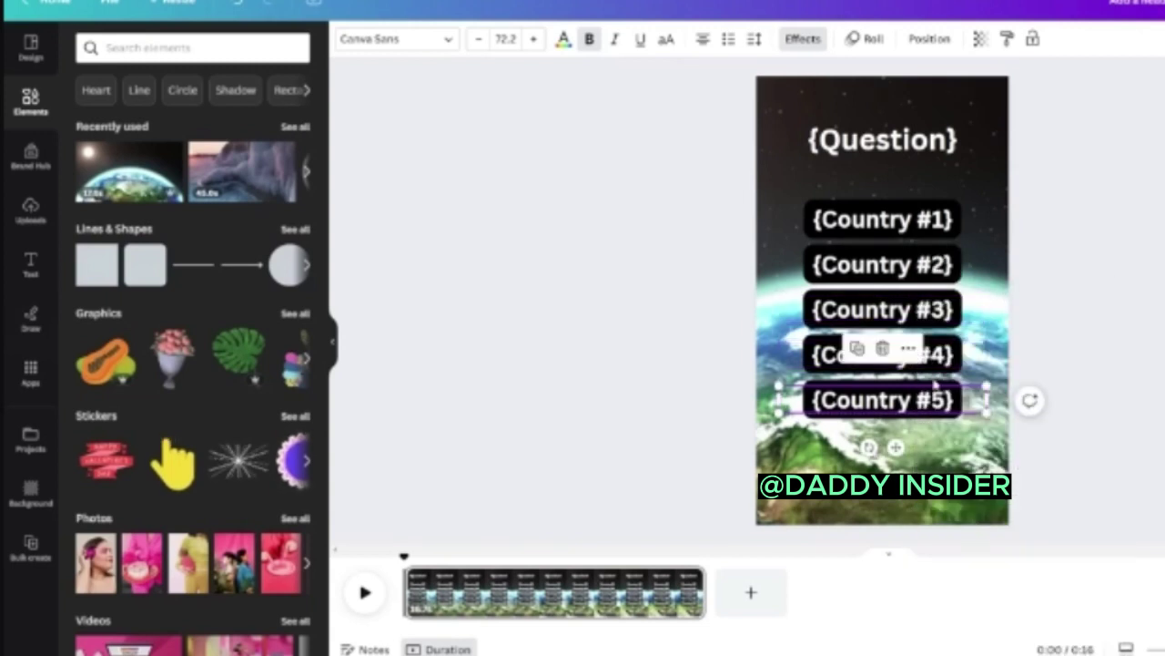
{"action": "right_click", "coordinate": [936, 355]}
{"action": "left_click", "coordinate": [993, 549]}
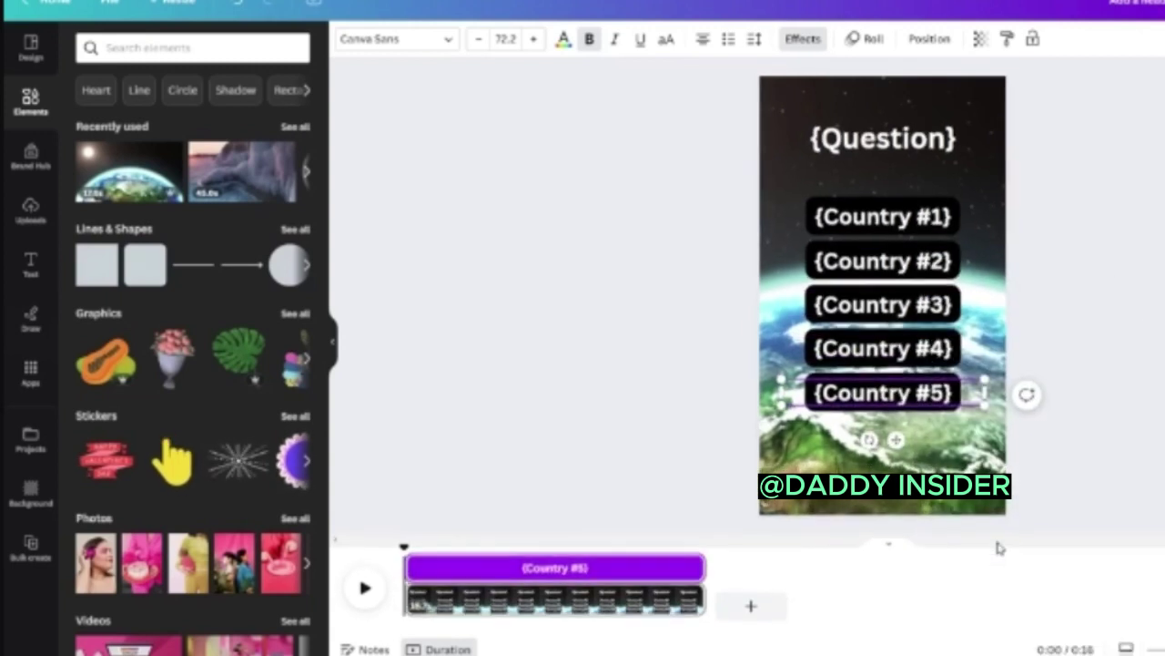
{"action": "left_click_drag", "start_coordinate": [660, 562], "coordinate": [486, 564]}
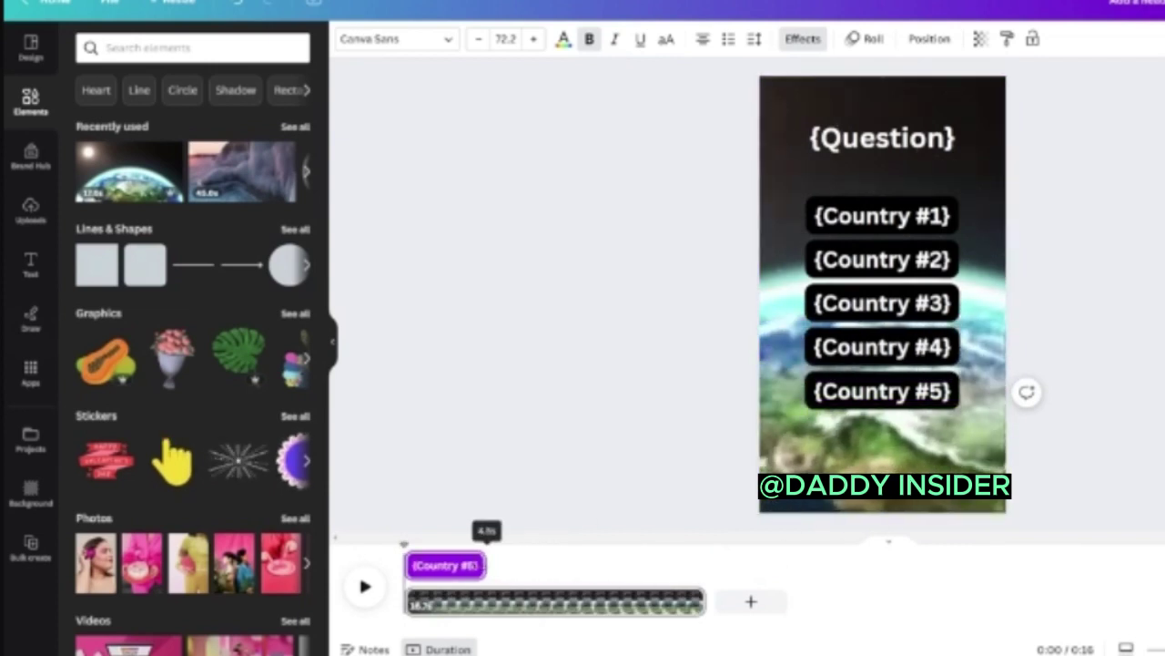
{"action": "left_click_drag", "start_coordinate": [446, 611], "coordinate": [455, 610]}
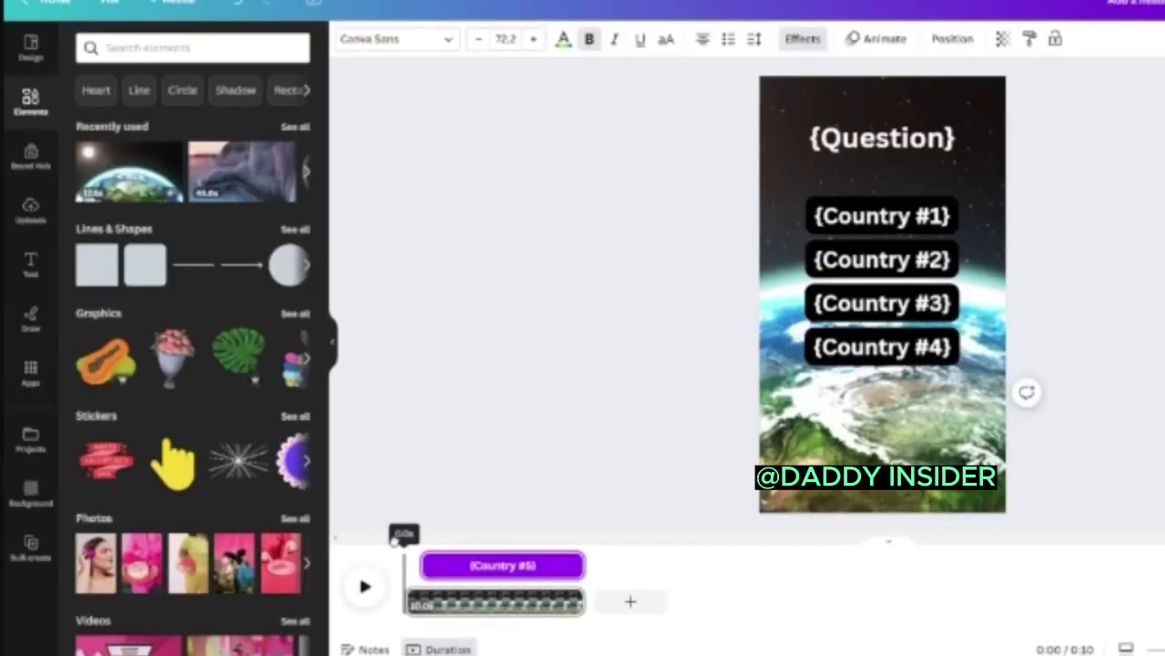
{"action": "mouse_move", "coordinate": [402, 537]}
{"action": "left_mouse_down"}
{"action": "mouse_move", "coordinate": [436, 537]}
{"action": "mouse_move", "coordinate": [422, 537]}
{"action": "left_mouse_up"}
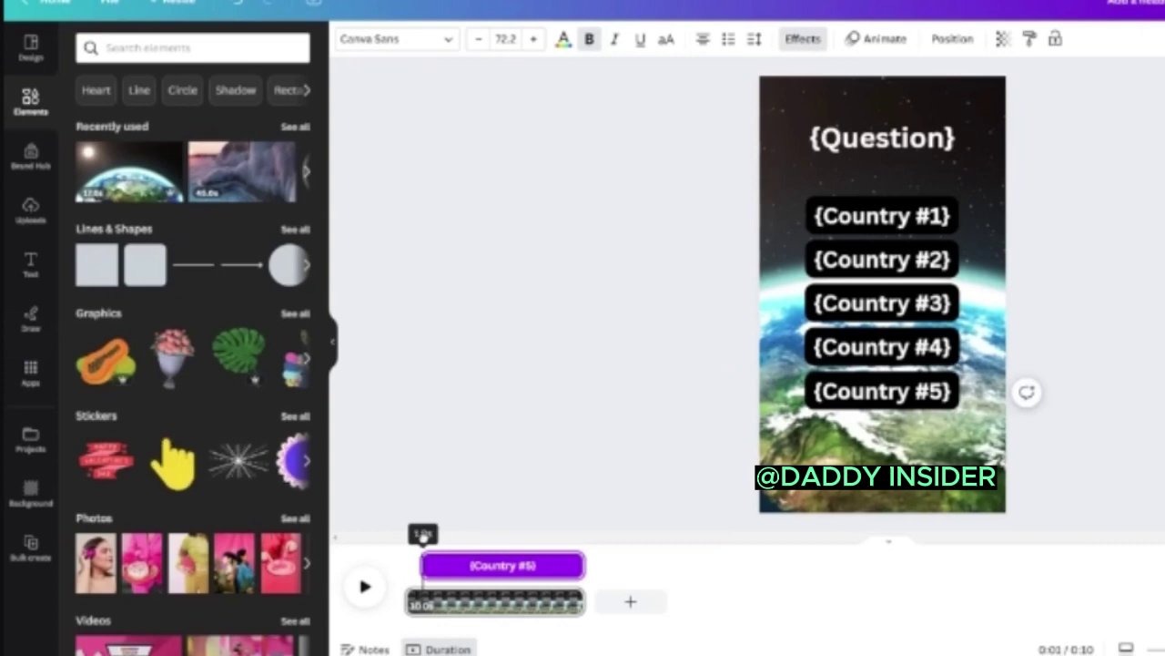
{"action": "left_click", "coordinate": [877, 355]}
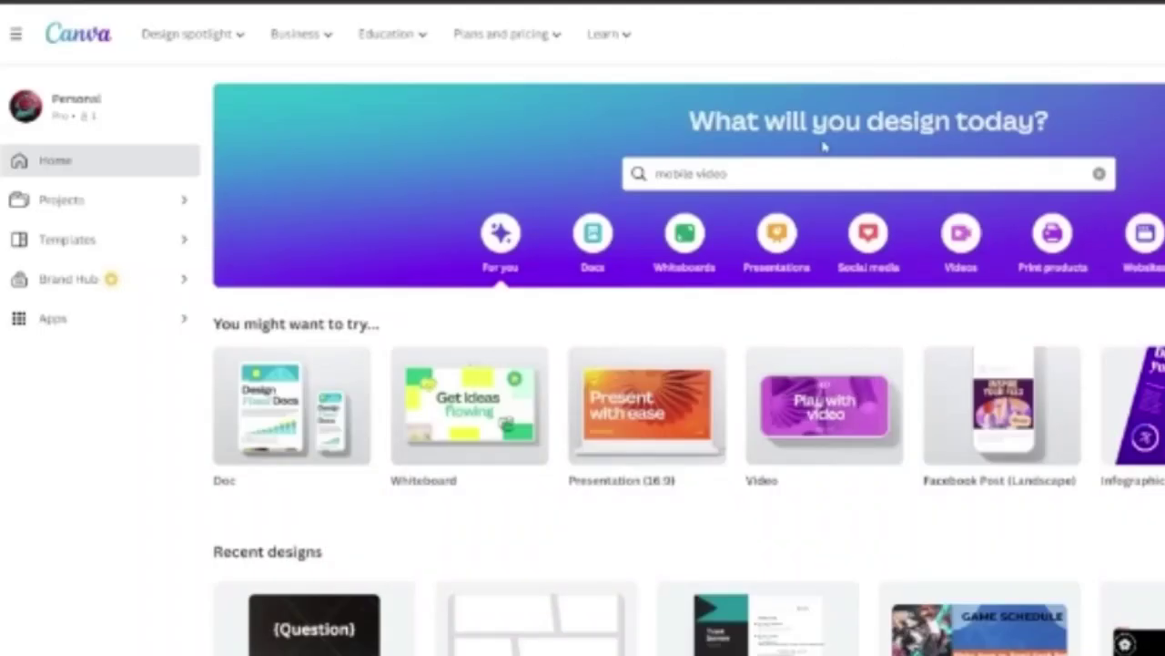
- Search the Canva templates for "mobile video" and create a blank Mobile Video design
{"action": "left_click", "coordinate": [788, 170]}
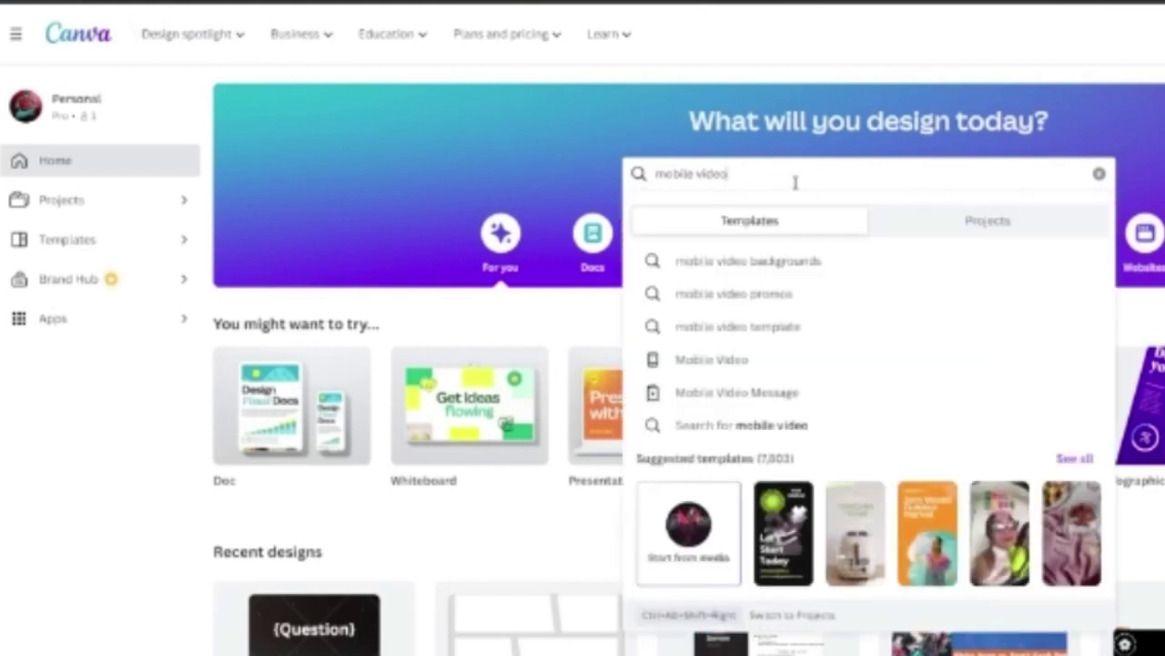
{"action": "key", "text": "Return"}
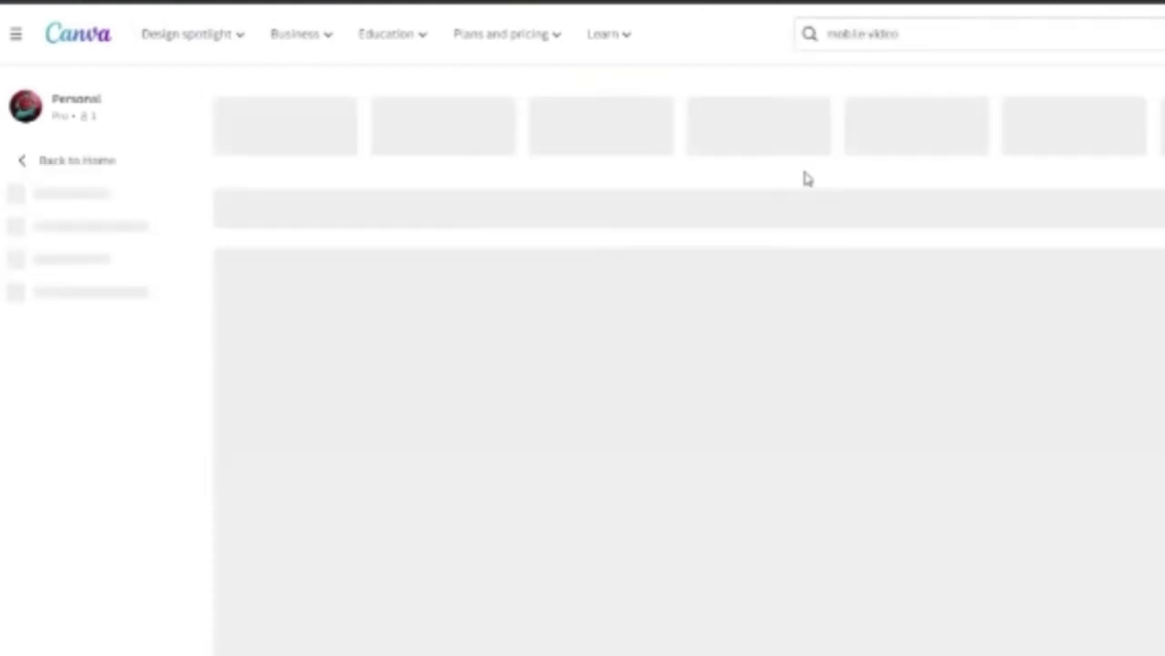
{"action": "scroll", "coordinate": [806, 180], "scroll_direction": "down", "scroll_amount": 4}
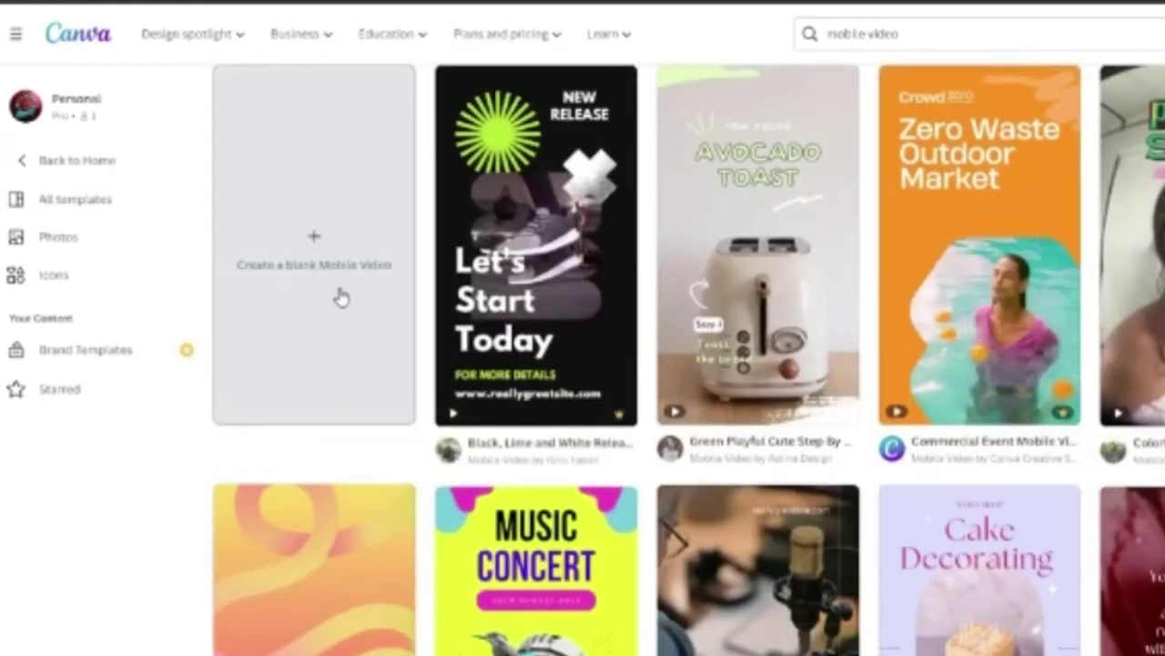
{"action": "left_click", "coordinate": [340, 298]}
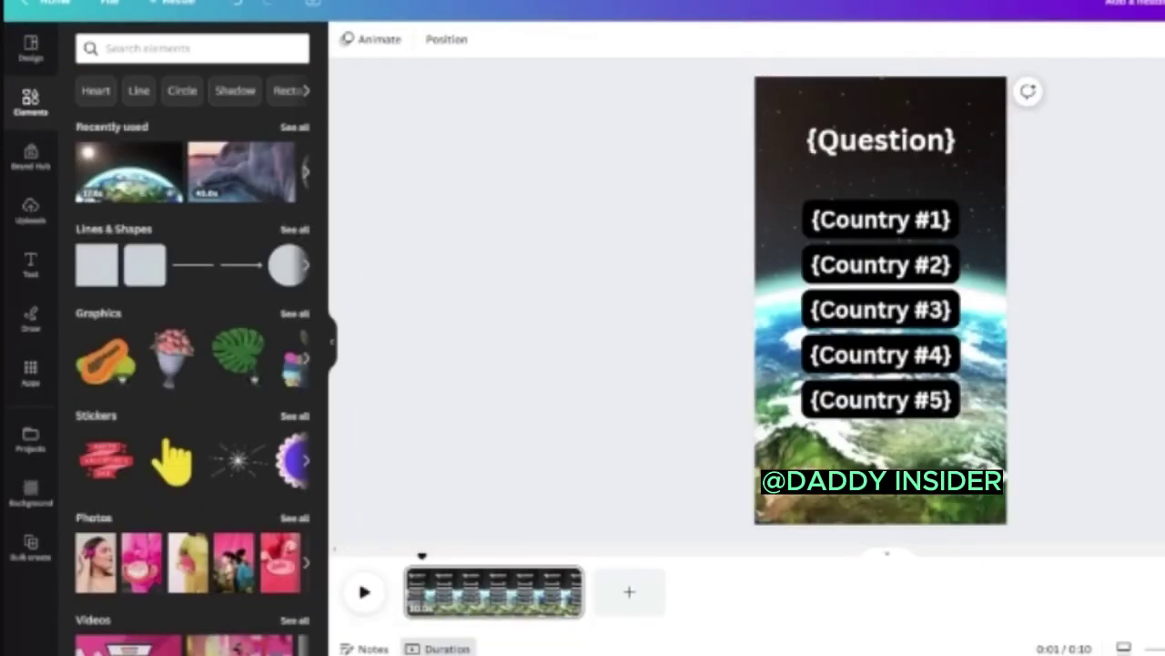
- In the country template, trim the Country #4 line to start at about 2 s and the Country #3 line at about 6 s
{"action": "left_click", "coordinate": [879, 346]}
{"action": "left_click_drag", "start_coordinate": [414, 566], "coordinate": [427, 565]}
{"action": "left_click_drag", "start_coordinate": [429, 565], "coordinate": [448, 565]}
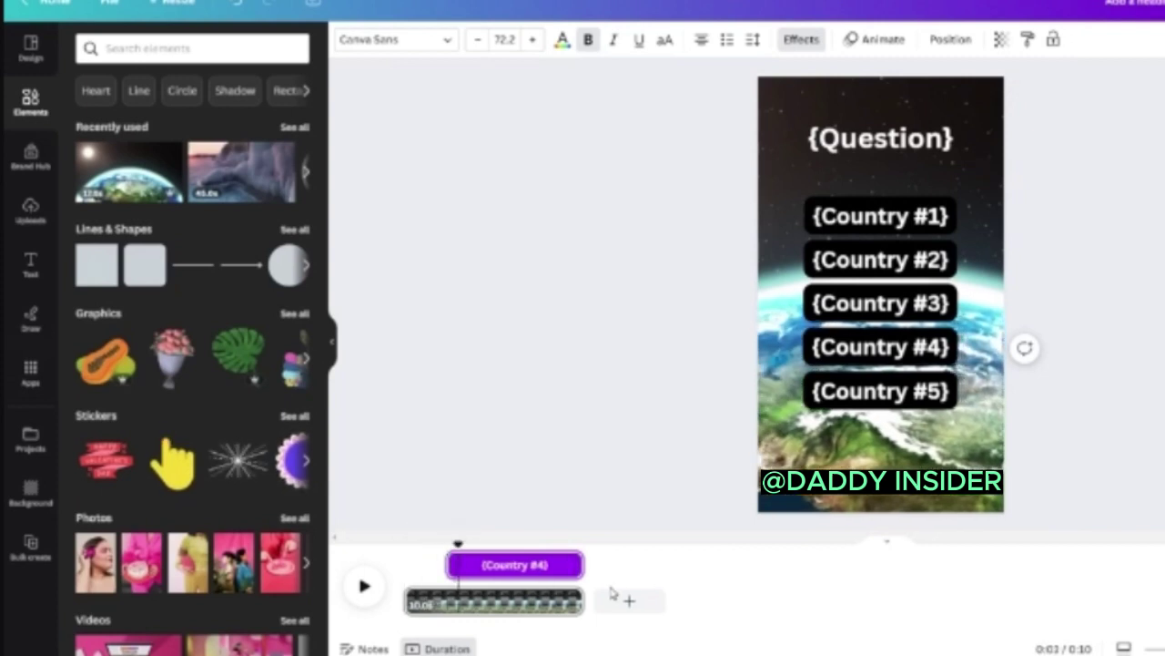
{"action": "left_click", "coordinate": [910, 306]}
{"action": "right_click", "coordinate": [913, 309]}
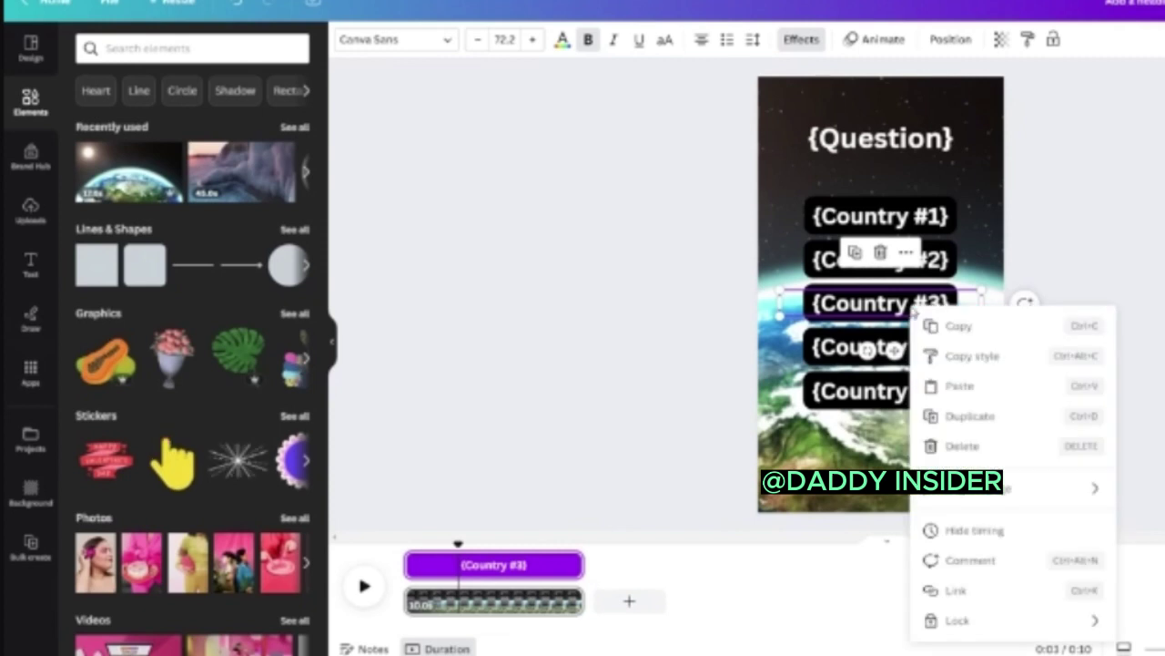
{"action": "left_click_drag", "start_coordinate": [407, 565], "coordinate": [516, 566]}
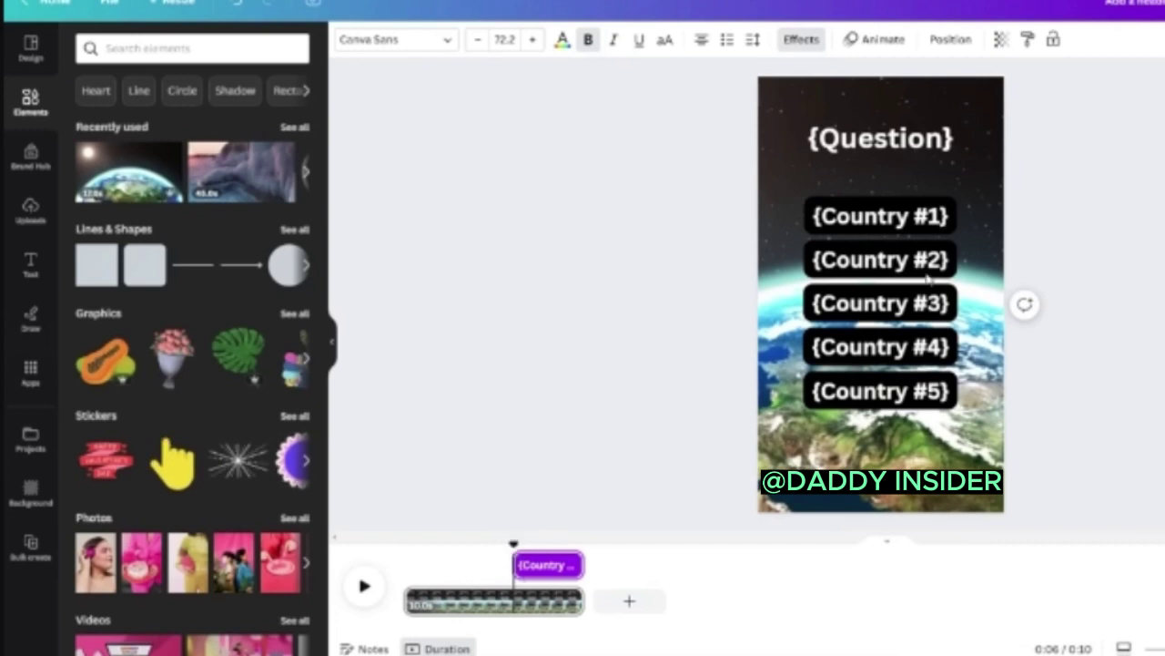
- Trim the Country #2 line to start at about 7.8 s and the Country #1 line to start at about 9 s
{"action": "left_click", "coordinate": [926, 276]}
{"action": "left_click_drag", "start_coordinate": [409, 566], "coordinate": [543, 565]}
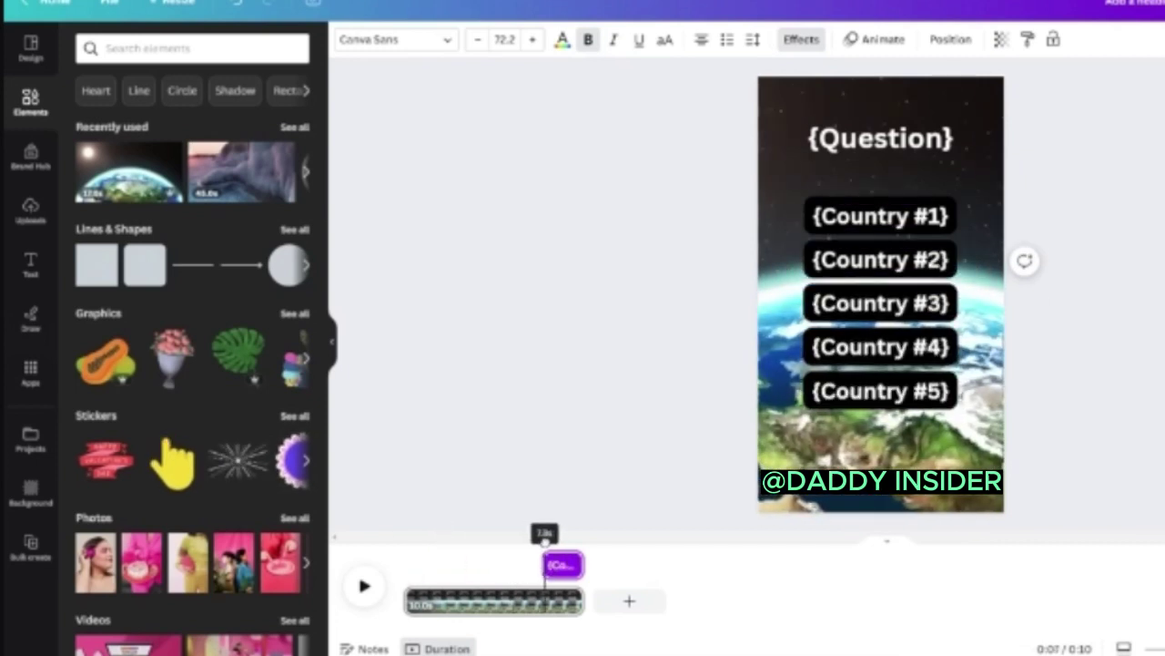
{"action": "left_click", "coordinate": [861, 226]}
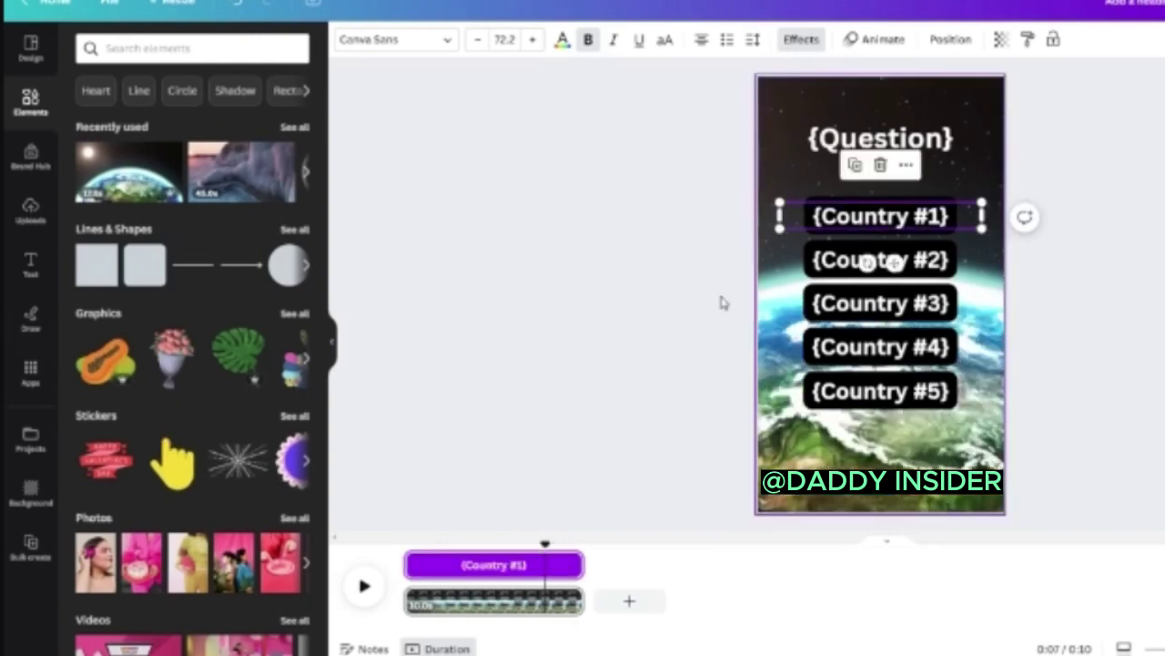
{"action": "left_click_drag", "start_coordinate": [409, 566], "coordinate": [565, 565]}
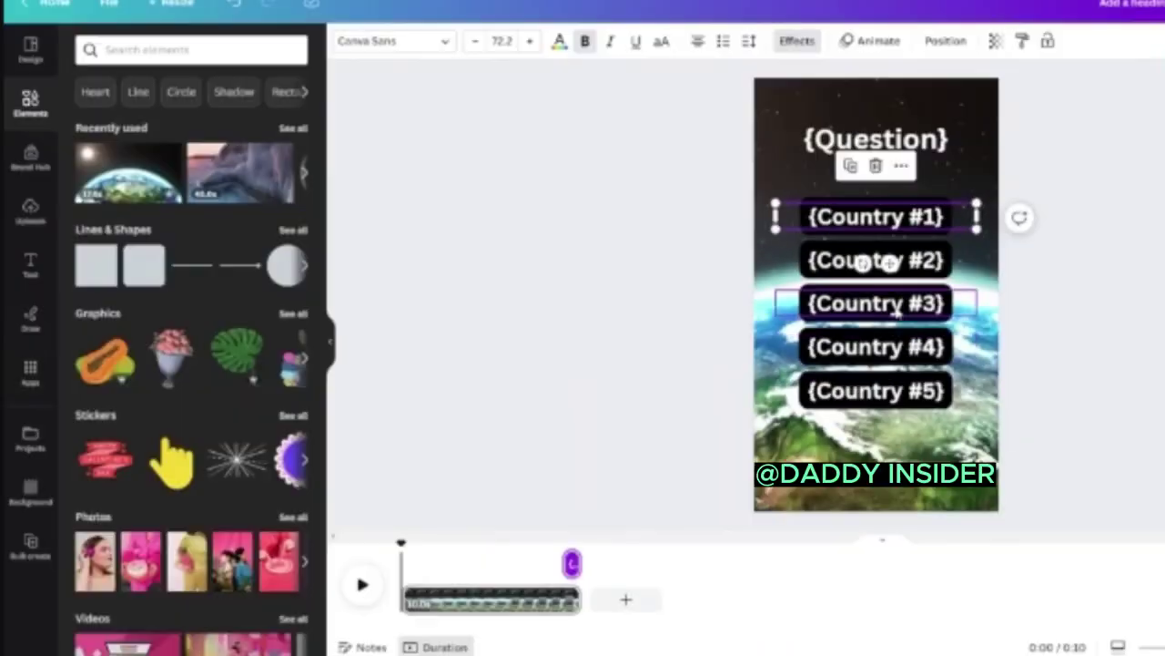
- Extend the Country #3 line's timing so it starts slightly earlier on the page timeline
{"action": "left_click", "coordinate": [824, 300]}
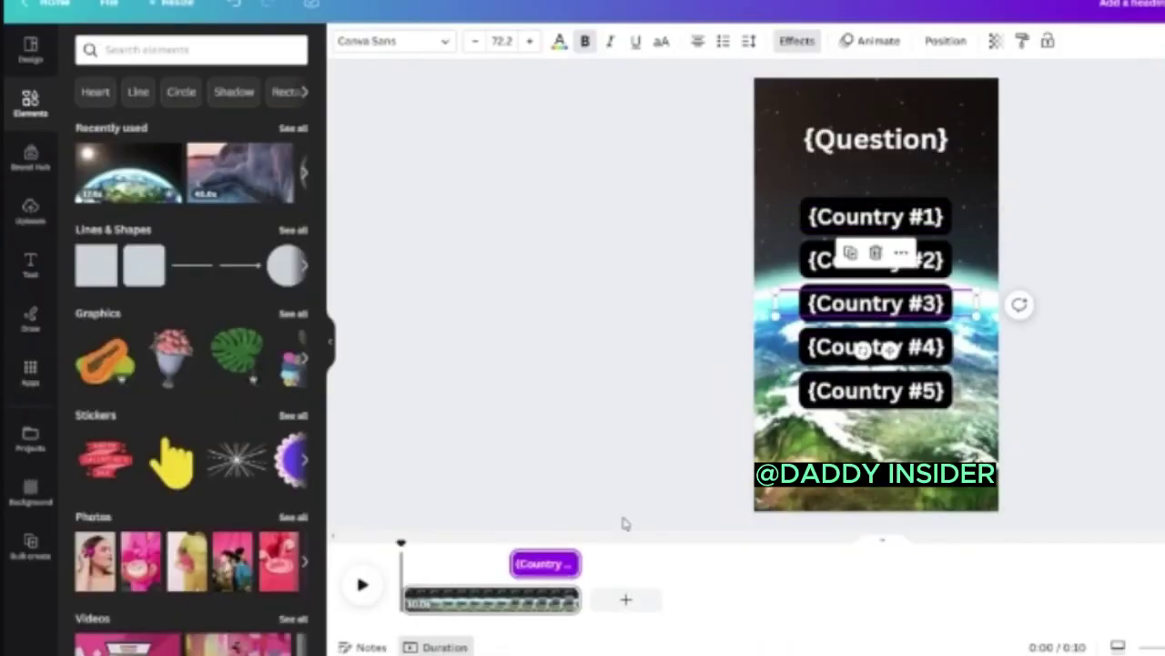
{"action": "left_click_drag", "start_coordinate": [509, 562], "coordinate": [497, 563]}
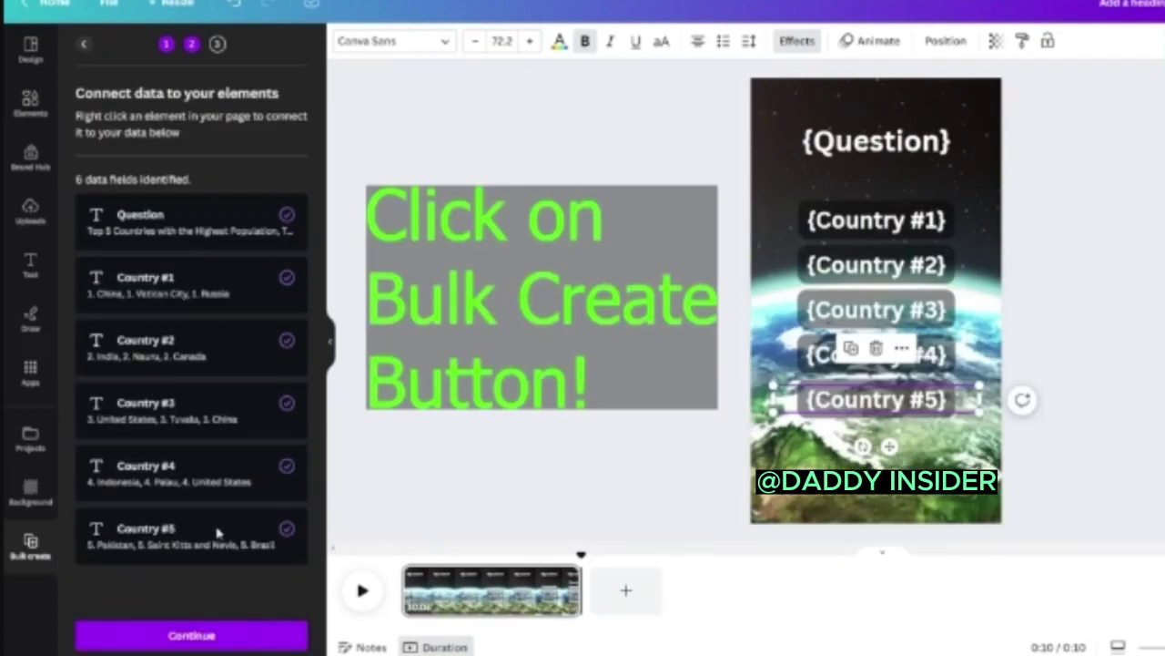
- Continue the bulk creation to the Apply data stage and review the country questions selected for page generation
{"action": "left_click", "coordinate": [192, 637]}
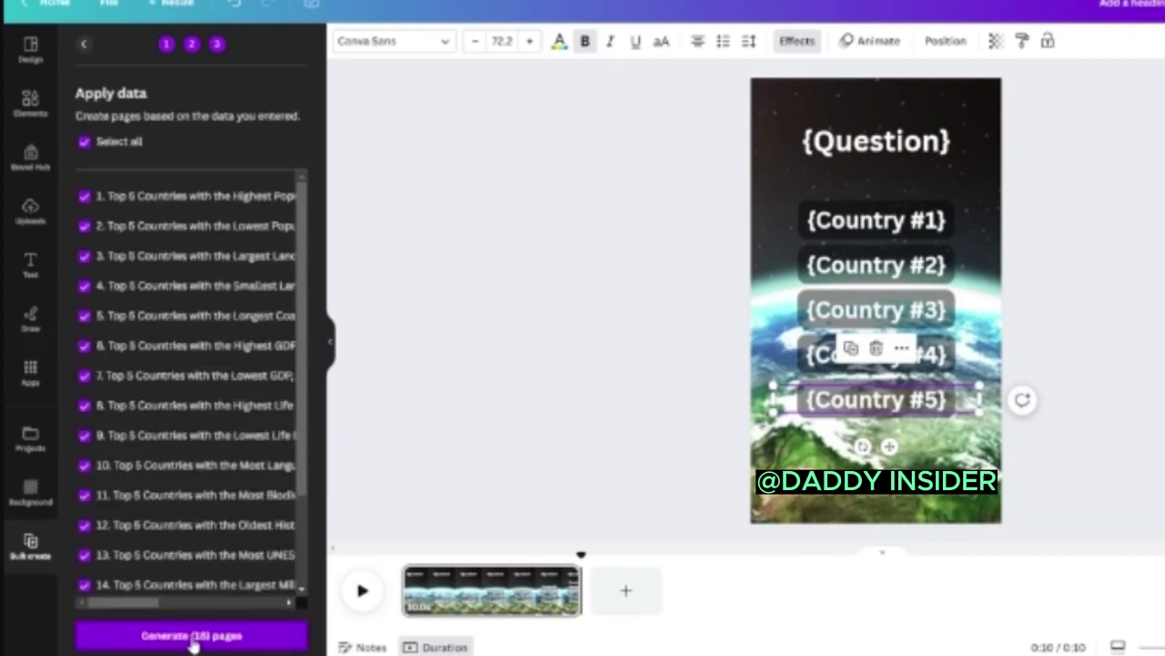
{"action": "scroll", "coordinate": [222, 513], "scroll_direction": "down", "scroll_amount": 3}
{"action": "scroll", "coordinate": [200, 549], "scroll_direction": "up", "scroll_amount": 3}
{"action": "scroll", "coordinate": [197, 539], "scroll_direction": "down", "scroll_amount": 3}
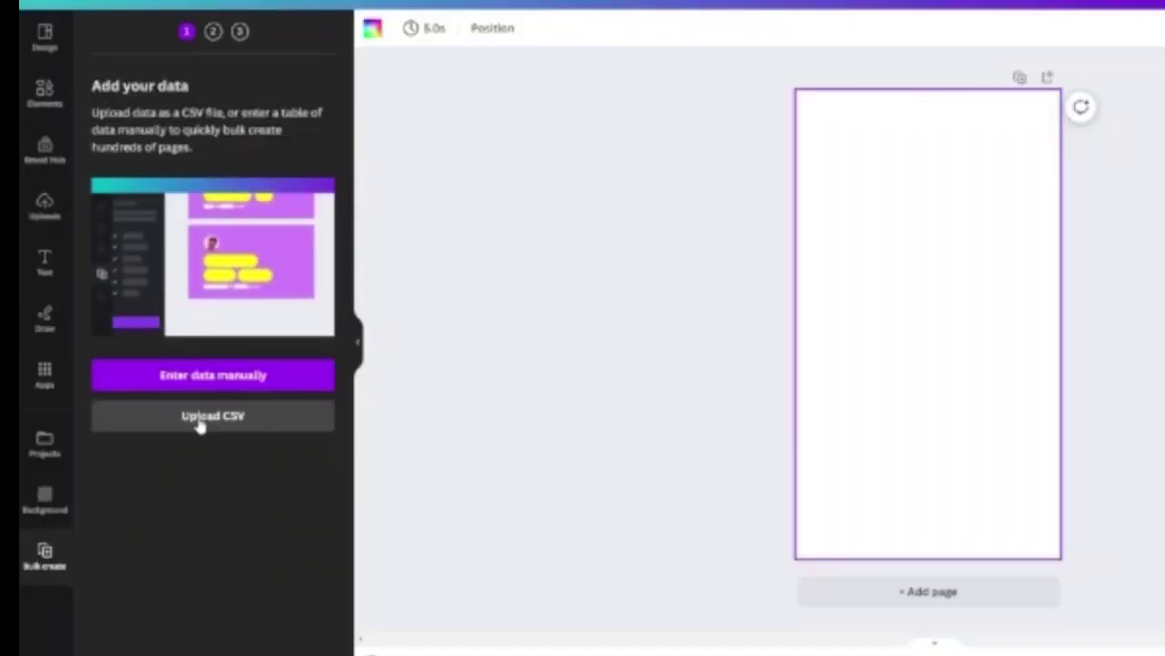
- Upload the CSV data file for bulk creation in the blank Mobile Video design
{"action": "left_click", "coordinate": [202, 421]}
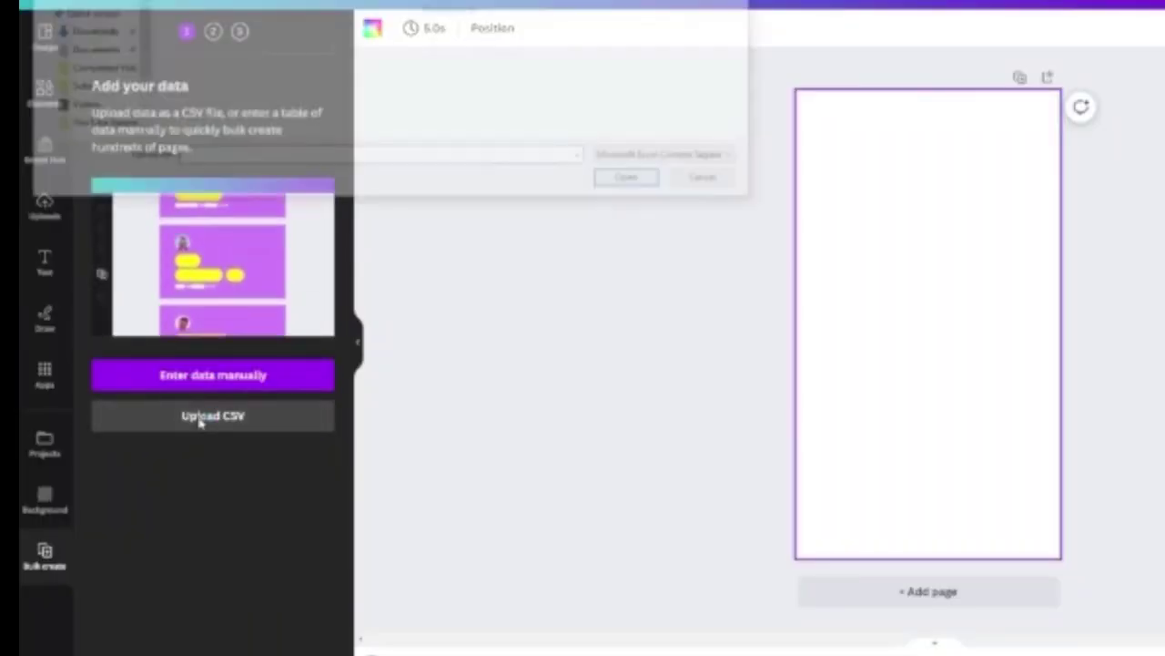
{"action": "left_click", "coordinate": [634, 181]}
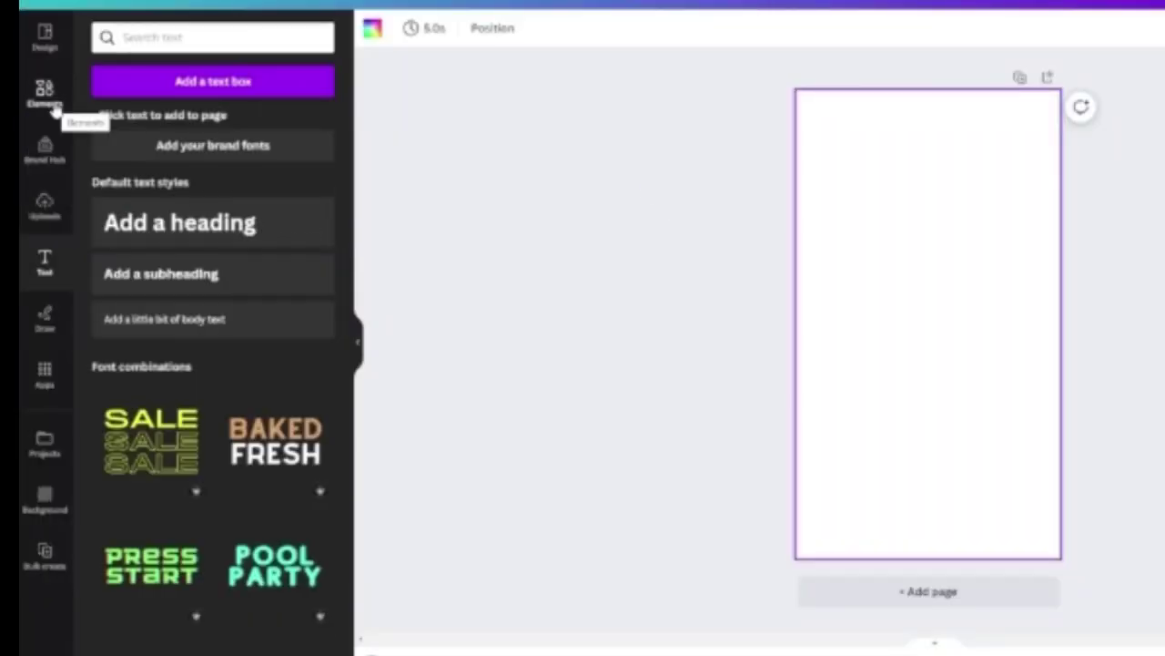